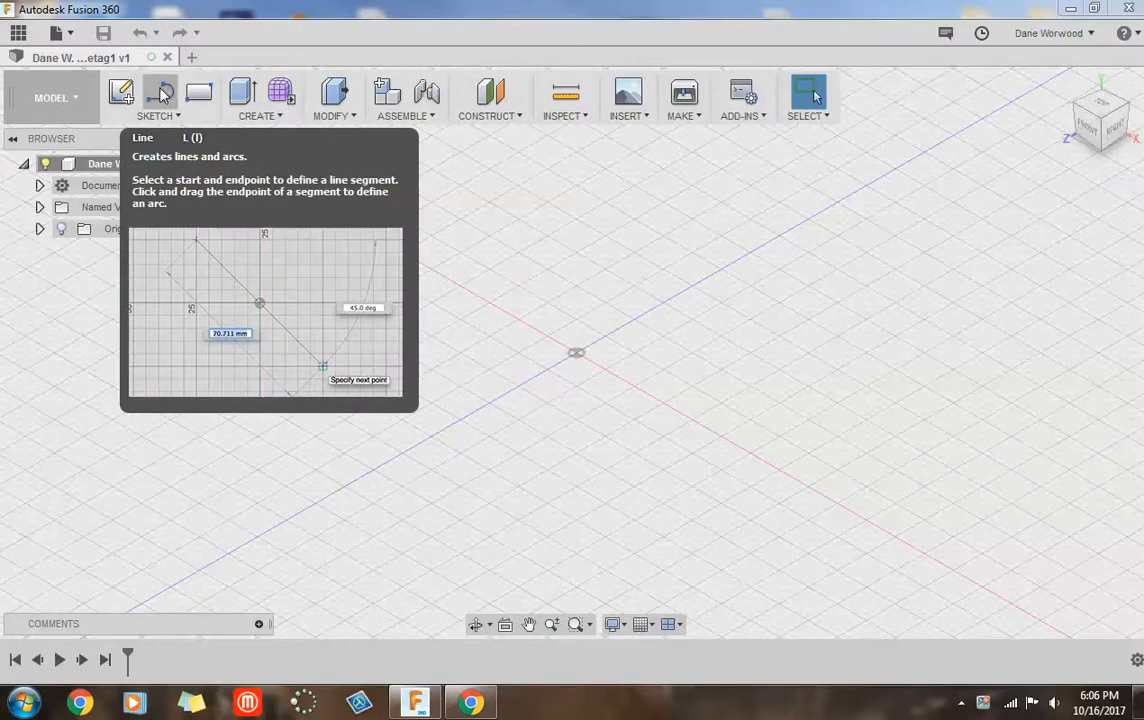
Step: Sketch an open chain of three connected lines on the horizontal ground plane, just below and beside the origin
{"action": "left_click", "coordinate": [163, 93]}
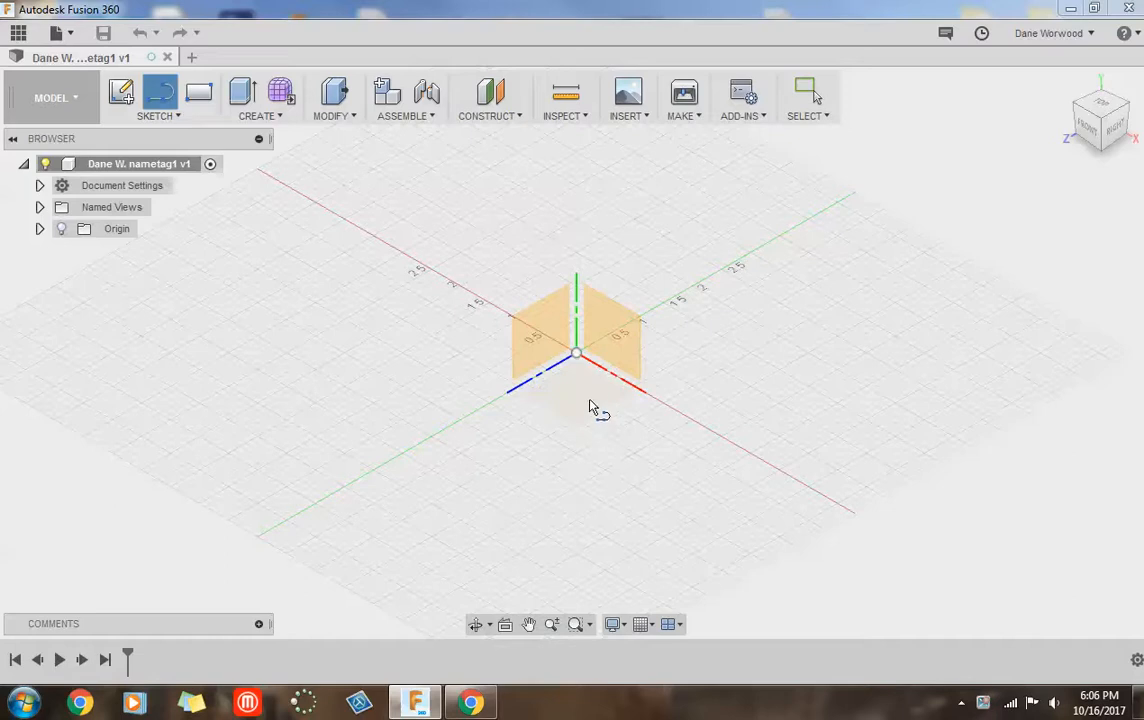
{"action": "left_click", "coordinate": [592, 396]}
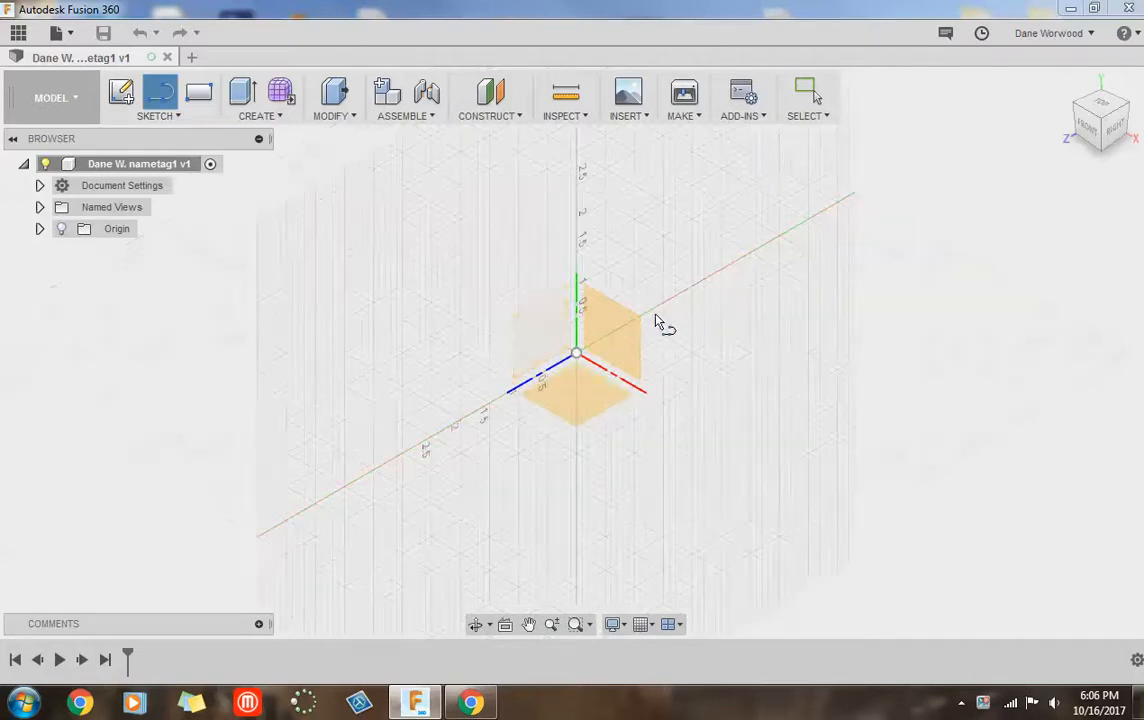
{"action": "left_click", "coordinate": [592, 400]}
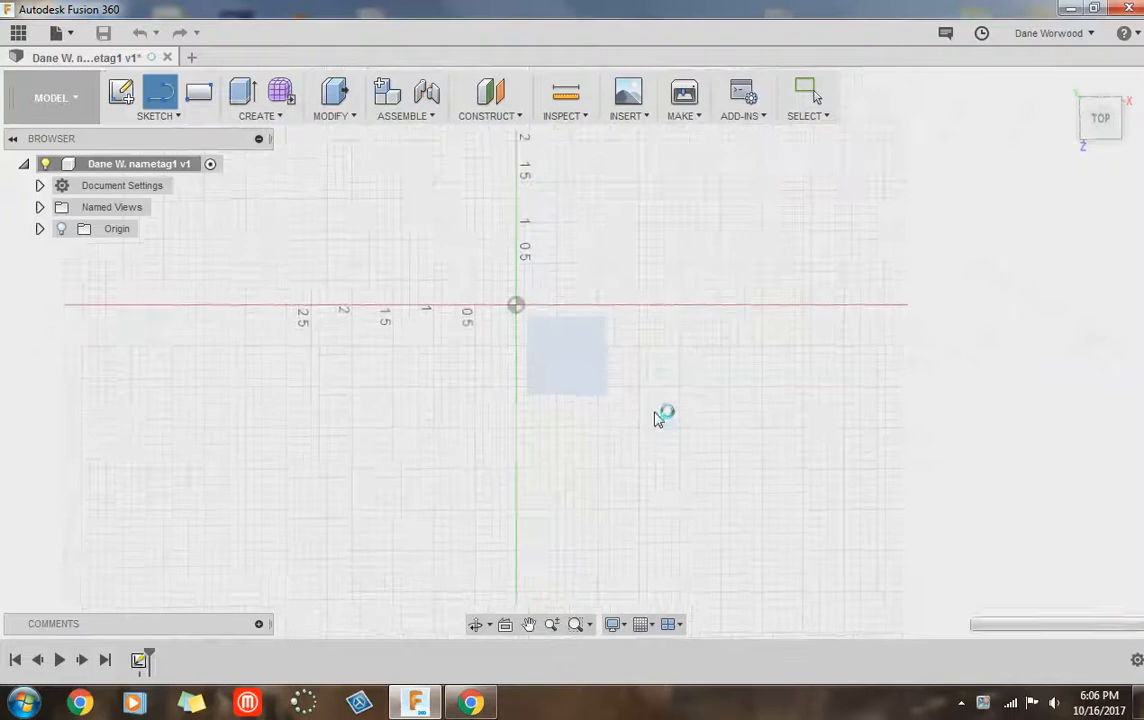
{"action": "left_click", "coordinate": [541, 347]}
{"action": "left_click", "coordinate": [637, 425]}
{"action": "left_click", "coordinate": [736, 361]}
{"action": "left_click", "coordinate": [597, 331]}
{"action": "key", "text": "Escape"}
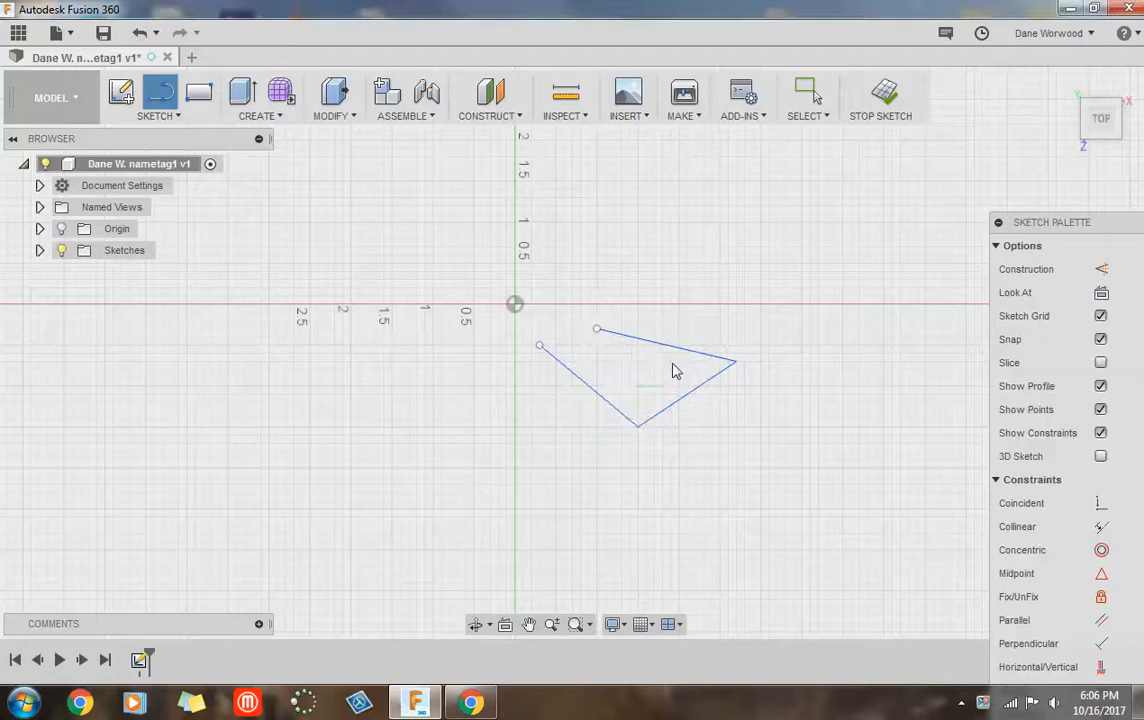
{"action": "key", "text": "Escape"}
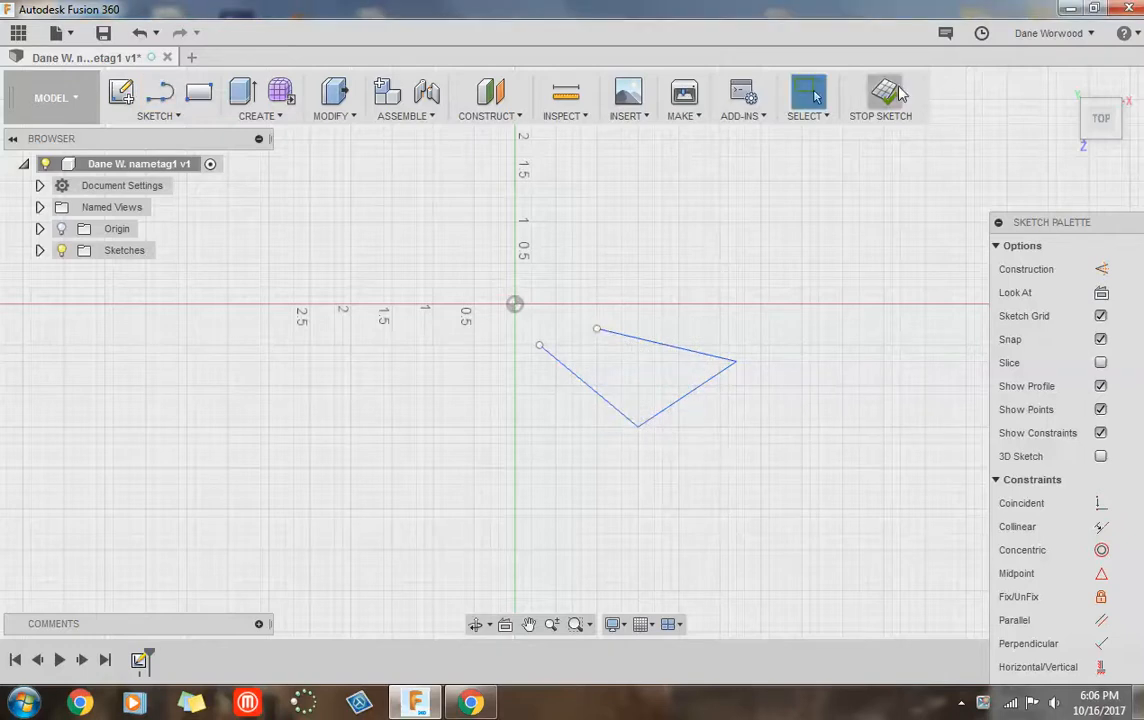
Step: Save the design with the version description "User Saved" and finish the sketch
{"action": "left_click", "coordinate": [110, 33]}
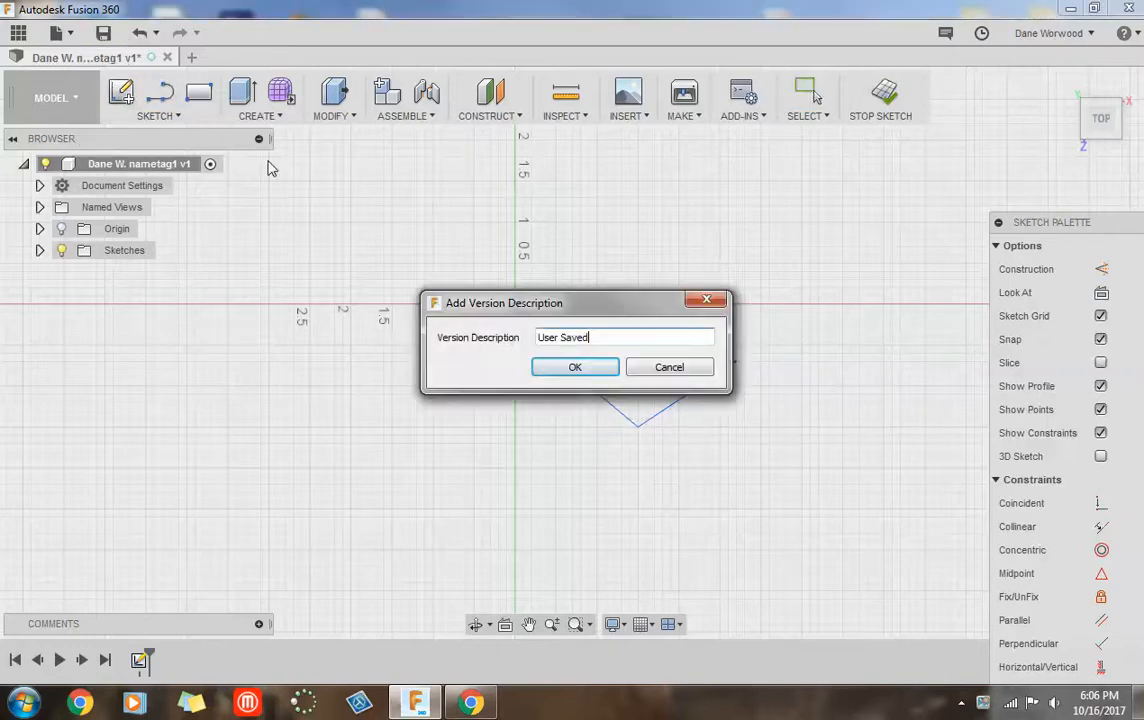
{"action": "left_click", "coordinate": [575, 365]}
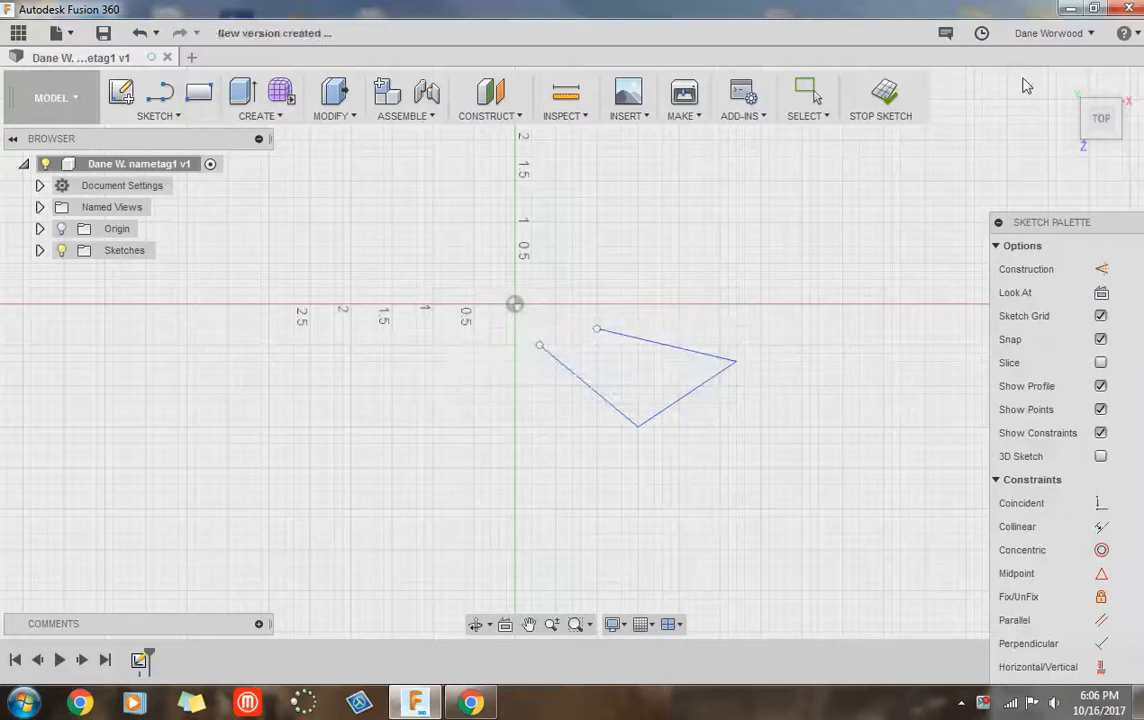
{"action": "left_click", "coordinate": [885, 97]}
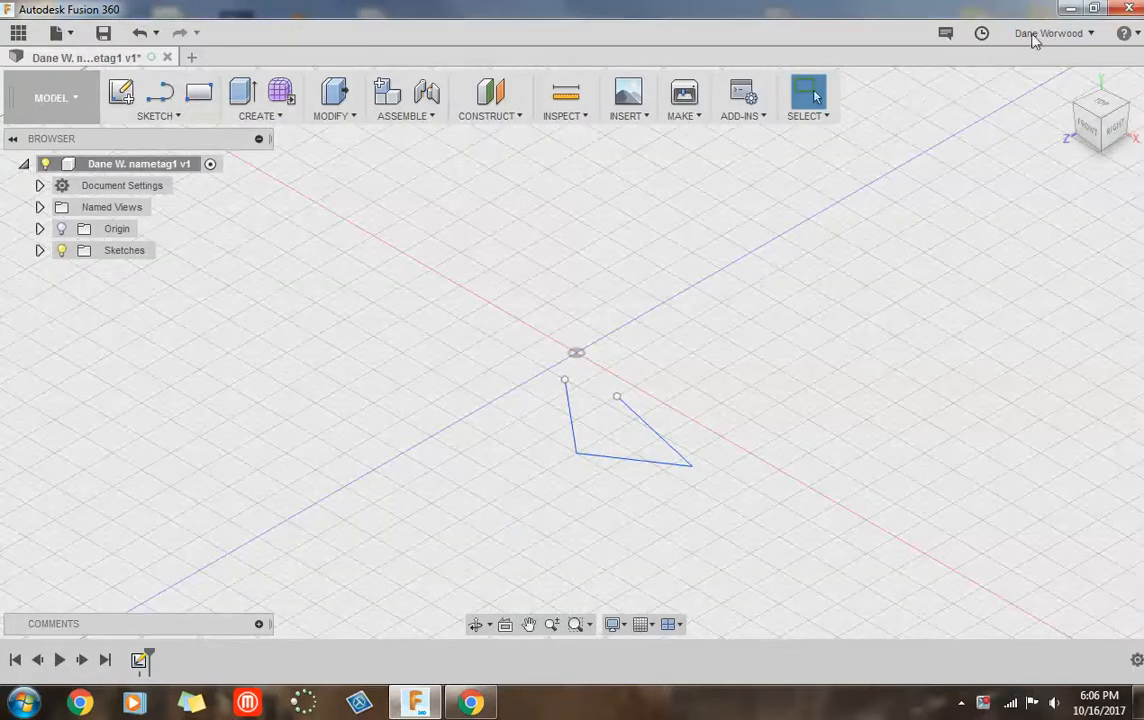
Step: Close the nametag design with its changes saved, then reopen it from the Name Tag folder of Demo Project
{"action": "left_click", "coordinate": [168, 58]}
{"action": "left_click", "coordinate": [520, 432]}
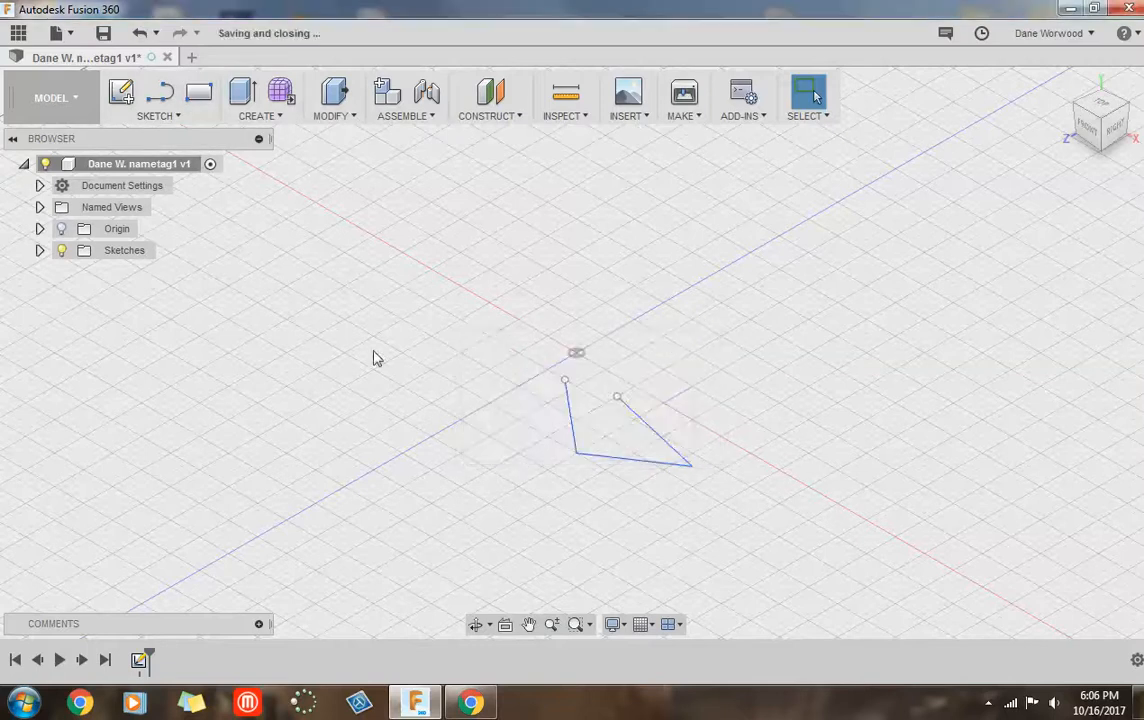
{"action": "left_click", "coordinate": [18, 35]}
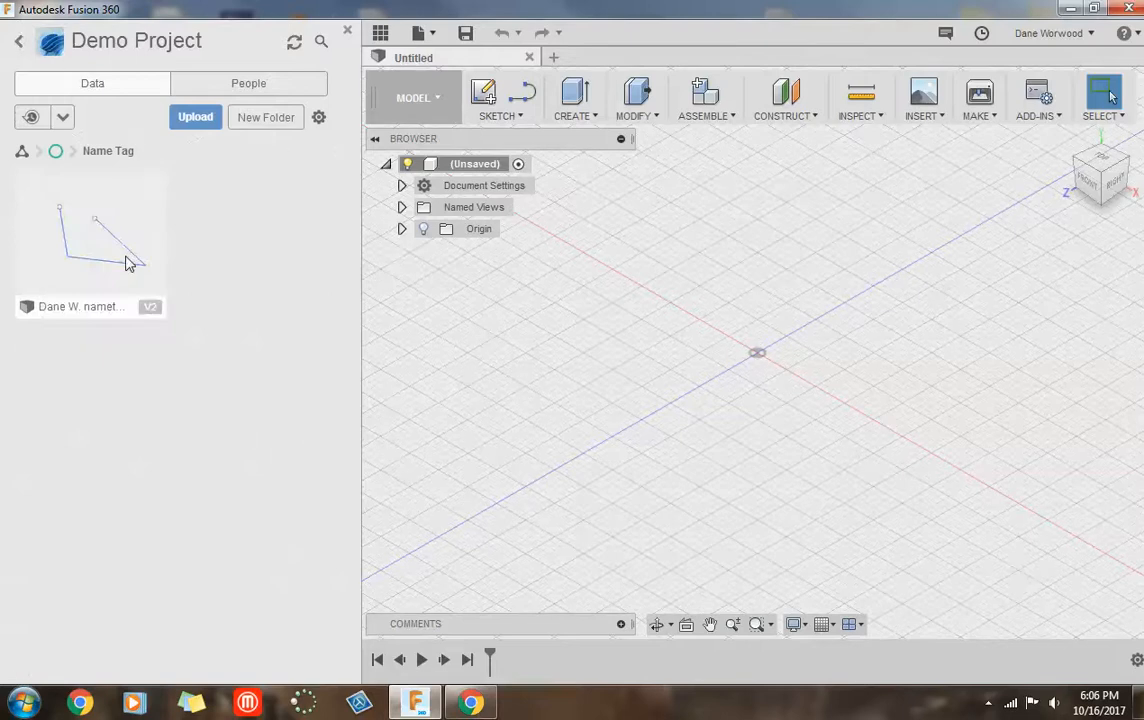
{"action": "left_click", "coordinate": [17, 40]}
{"action": "left_click", "coordinate": [136, 175]}
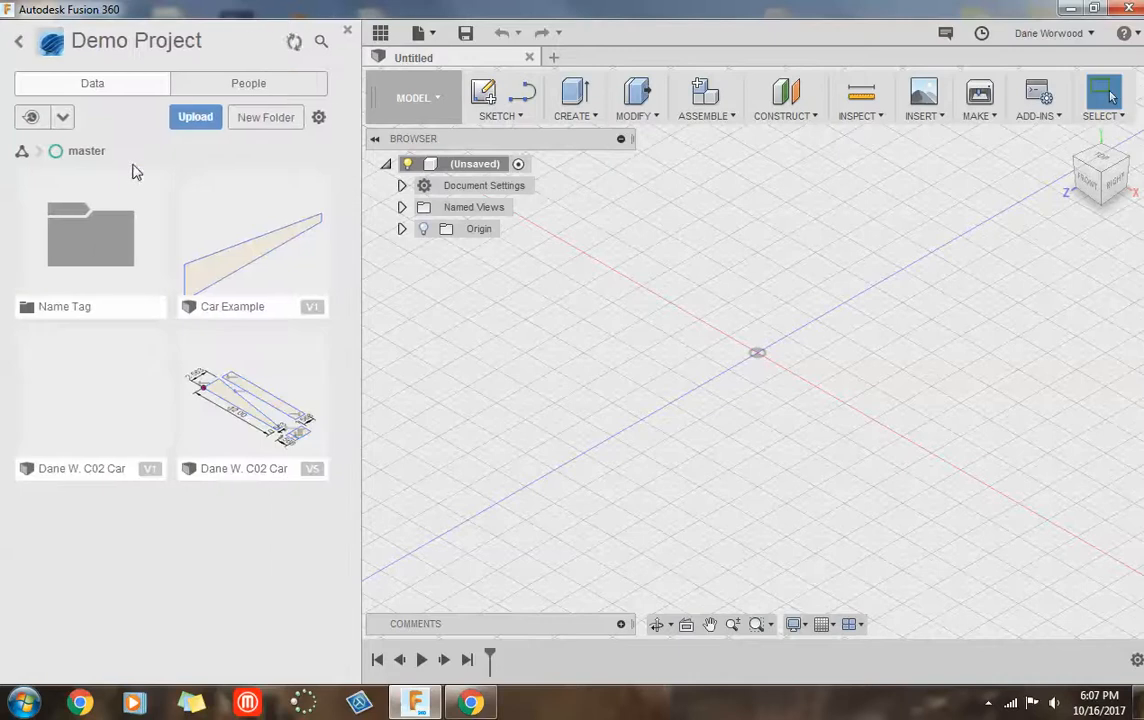
{"action": "left_click", "coordinate": [96, 249]}
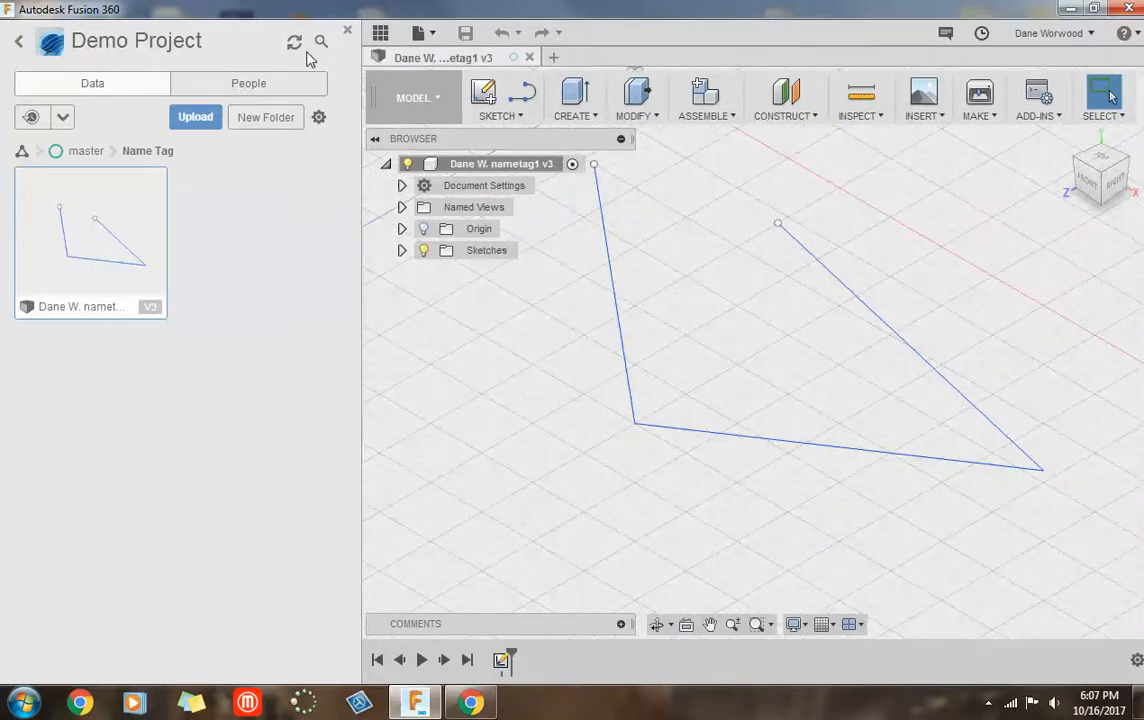
{"action": "left_click", "coordinate": [347, 32]}
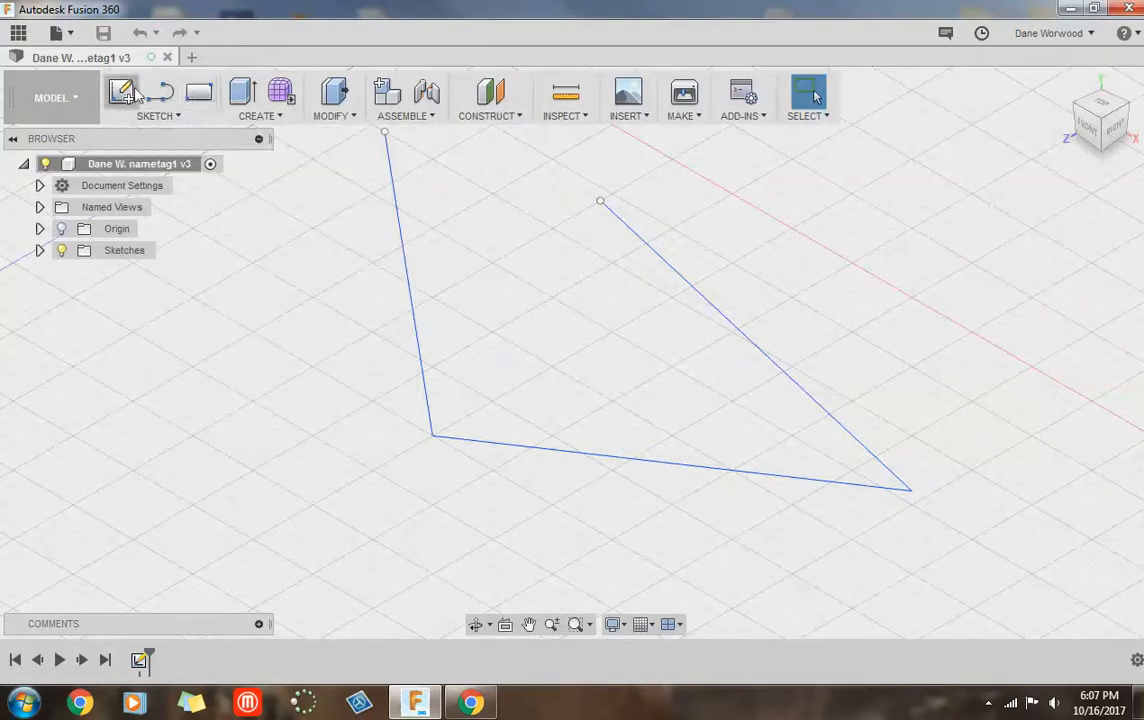
Step: Start a second sketch on the vertical Right plane, expand the design's list of sketches, and leave the Rectangle tool without drawing
{"action": "left_click", "coordinate": [199, 94]}
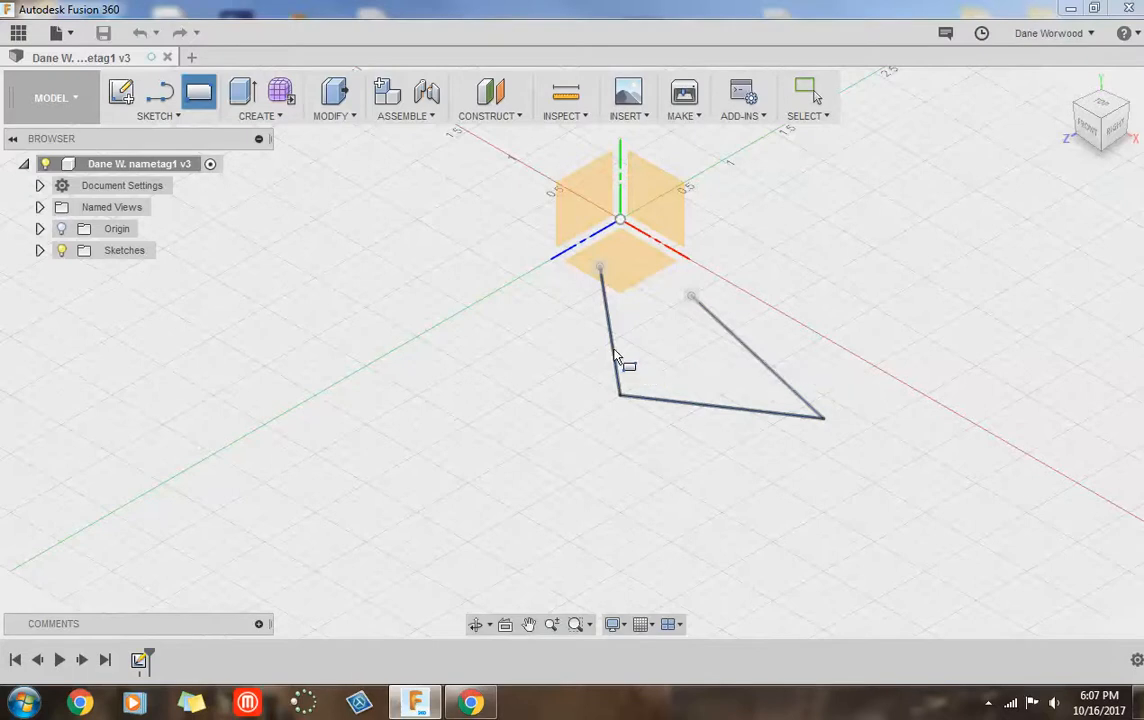
{"action": "left_click", "coordinate": [452, 291]}
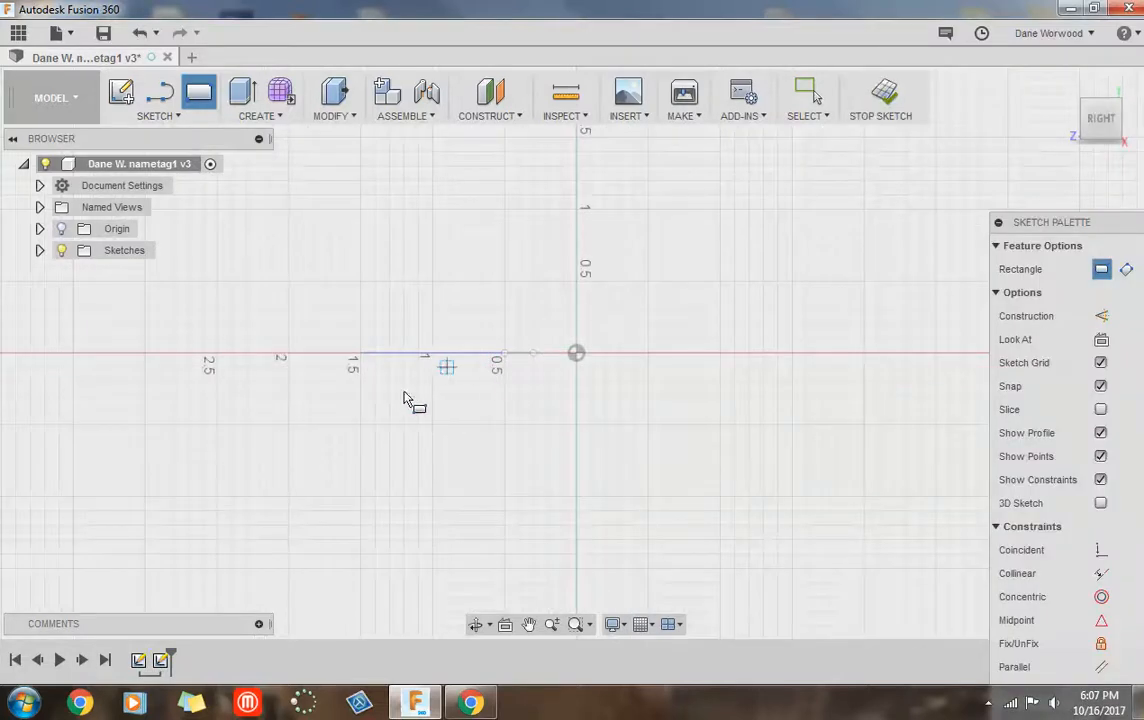
{"action": "left_click", "coordinate": [40, 251]}
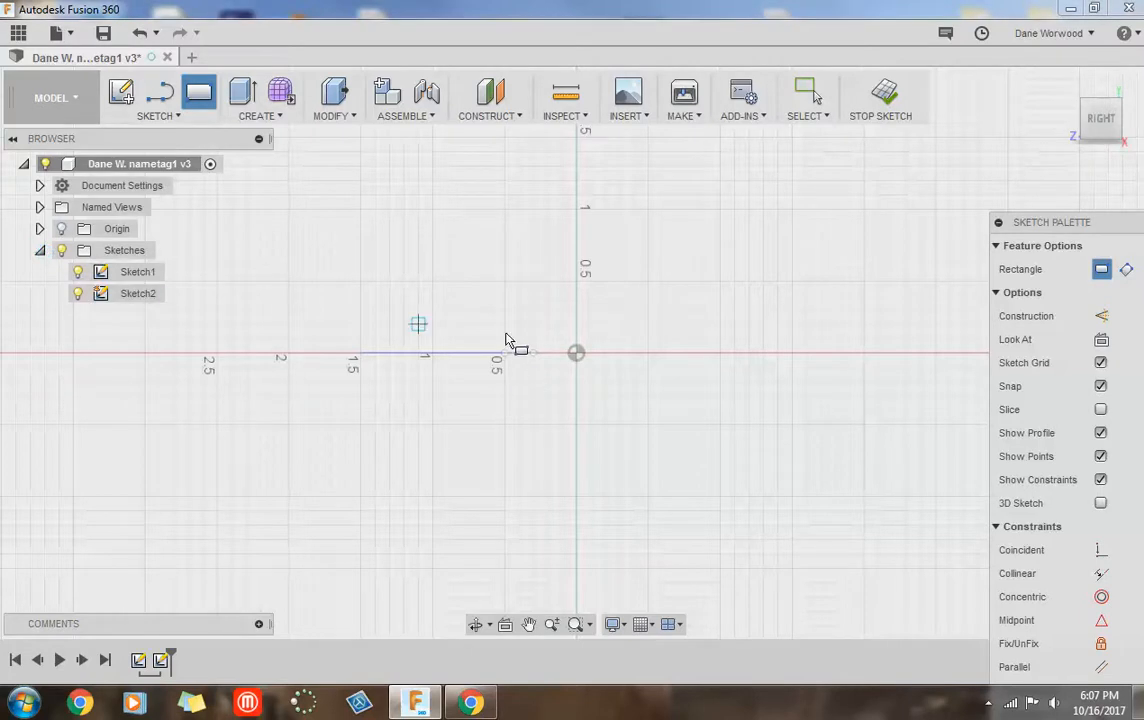
{"action": "middle_click_drag", "start_coordinate": [467, 326], "coordinate": [613, 378]}
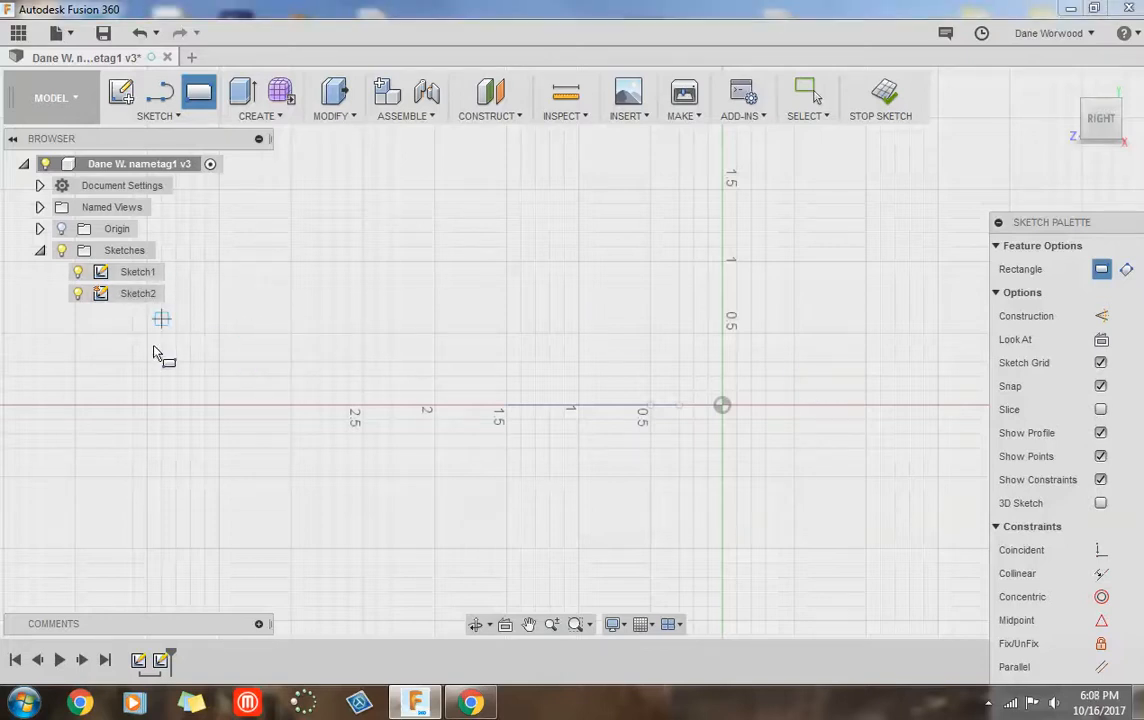
{"action": "middle_click_drag", "start_coordinate": [804, 294], "coordinate": [816, 406]}
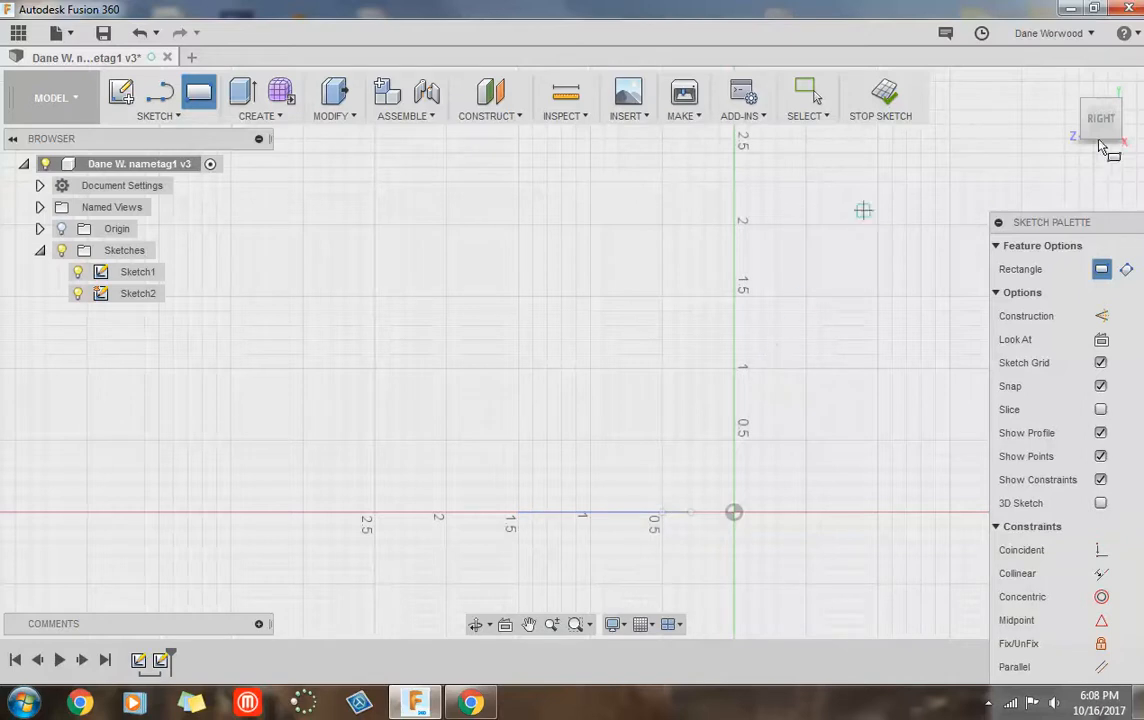
{"action": "left_click_drag", "start_coordinate": [1099, 122], "coordinate": [1137, 146]}
{"action": "key", "text": "Escape"}
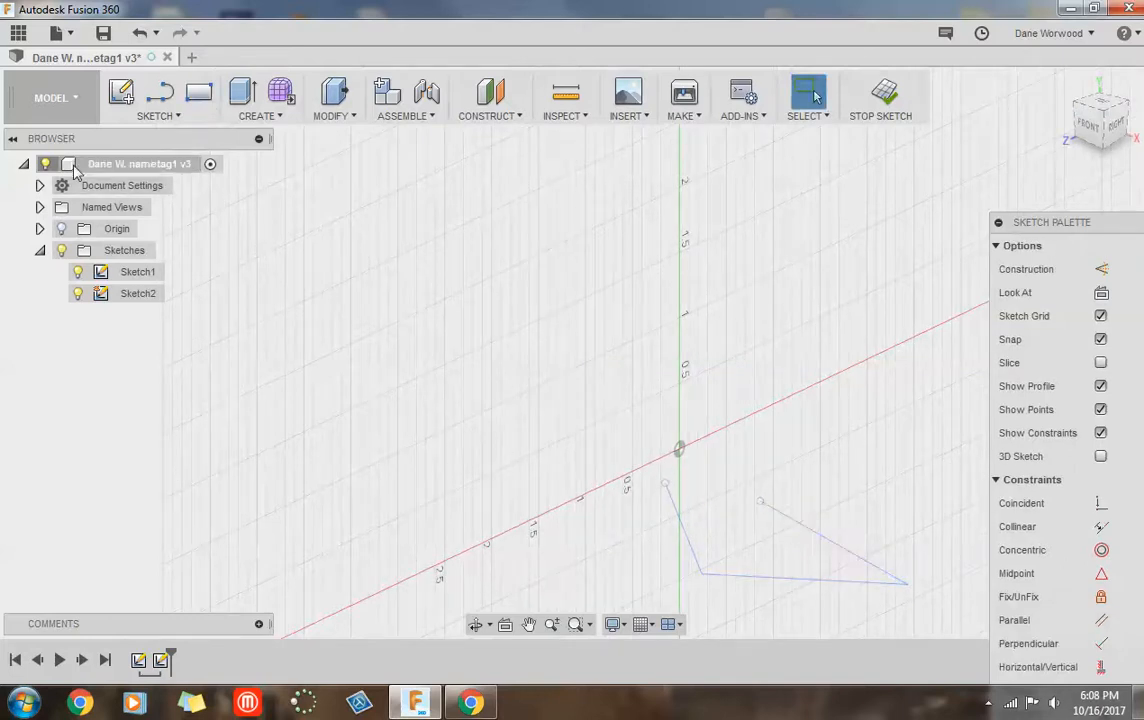
Step: Draw a closed three-line triangle beside the origin on the vertical sketch plane
{"action": "left_click", "coordinate": [159, 92]}
{"action": "left_click", "coordinate": [622, 541]}
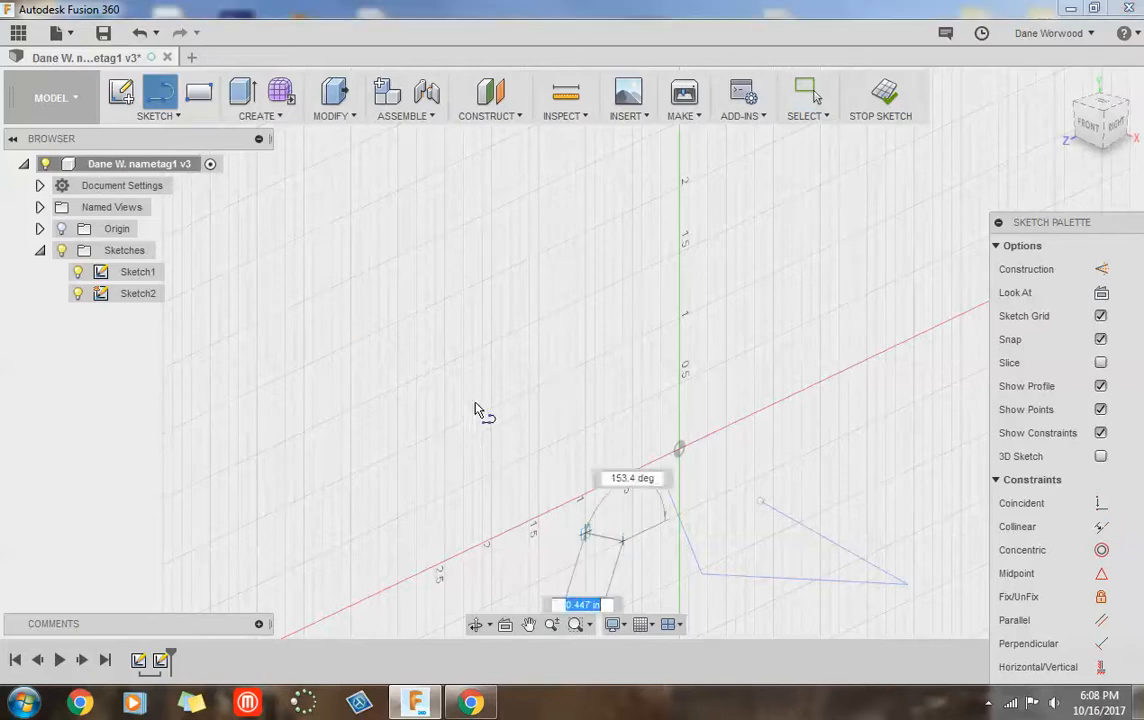
{"action": "left_click", "coordinate": [473, 403]}
{"action": "left_click", "coordinate": [660, 393]}
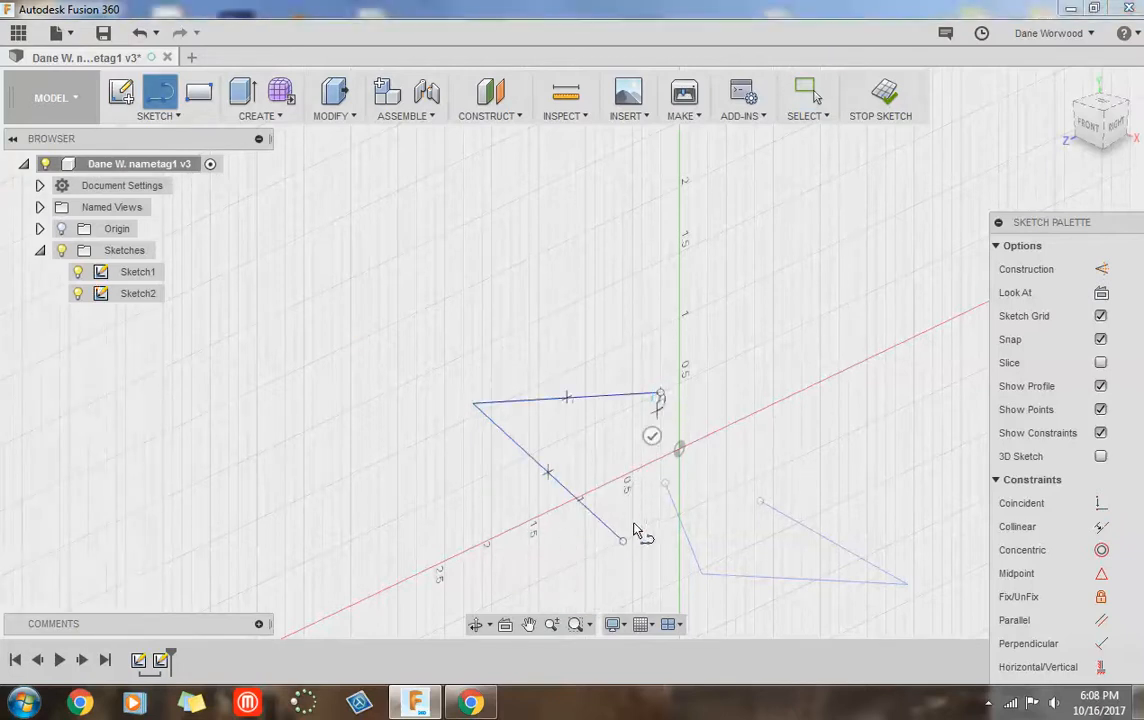
{"action": "left_click", "coordinate": [622, 541]}
{"action": "key", "text": "Escape"}
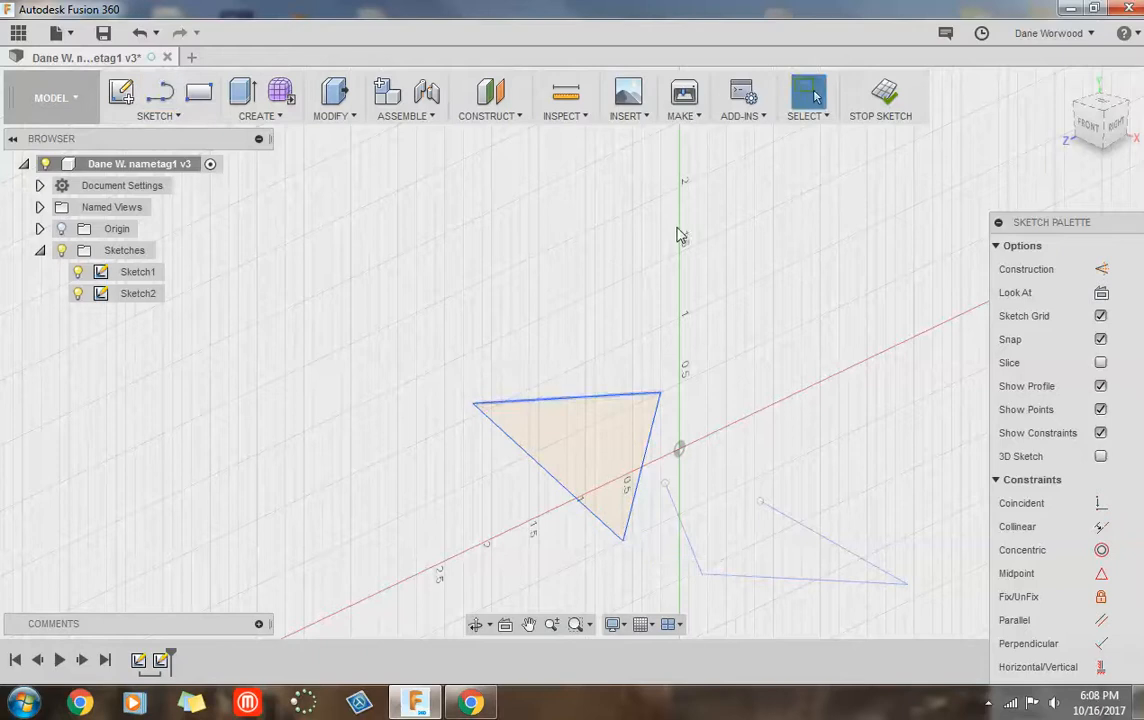
Step: Copy the complete triangle from the vertical sketch and finish that sketch
{"action": "mouse_move", "coordinate": [634, 410]}
{"action": "left_mouse_down"}
{"action": "mouse_move", "coordinate": [440, 590]}
{"action": "mouse_move", "coordinate": [435, 575]}
{"action": "left_mouse_up"}
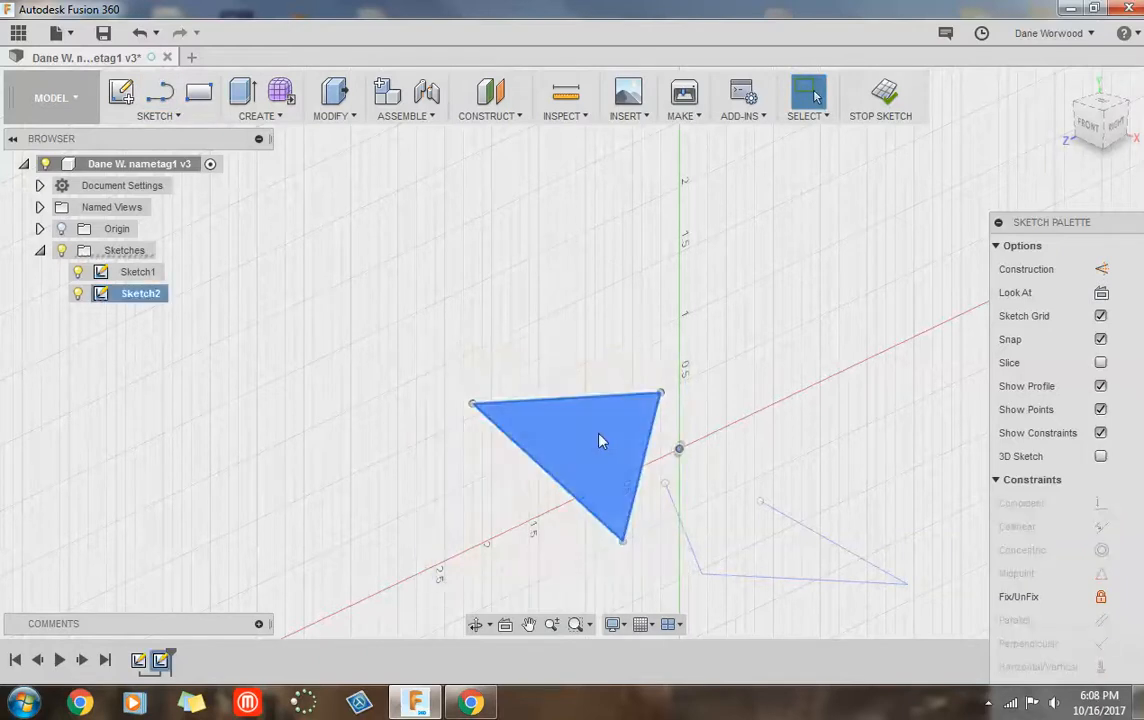
{"action": "right_click", "coordinate": [600, 442]}
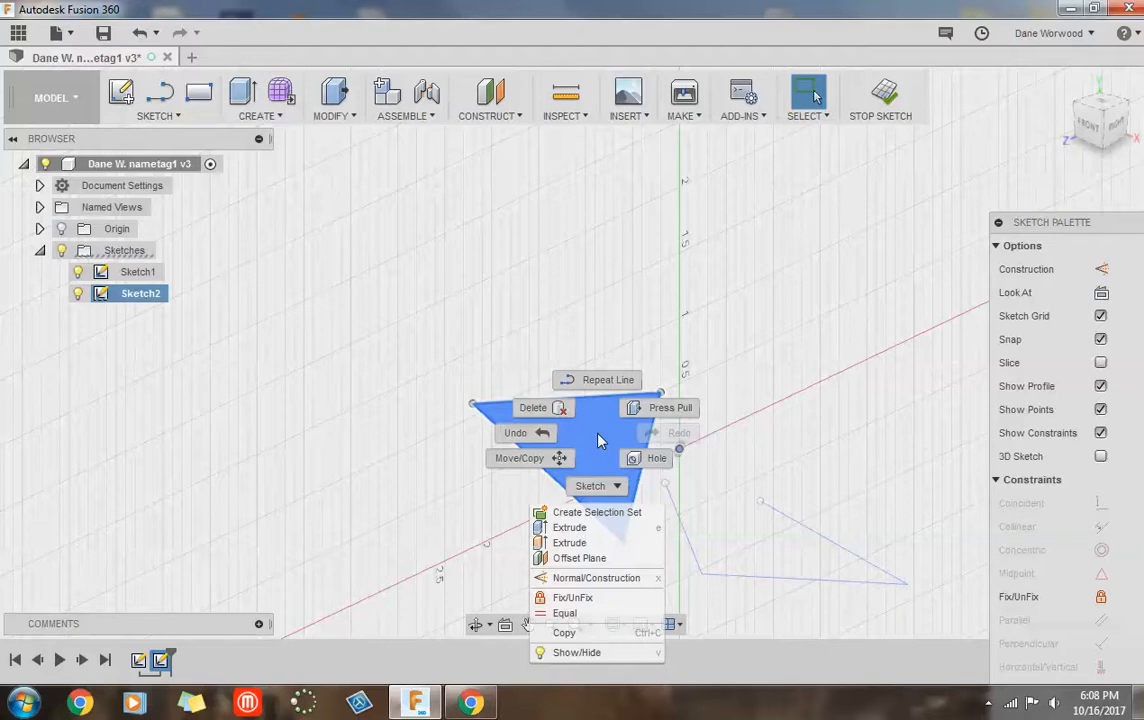
{"action": "left_click", "coordinate": [588, 637]}
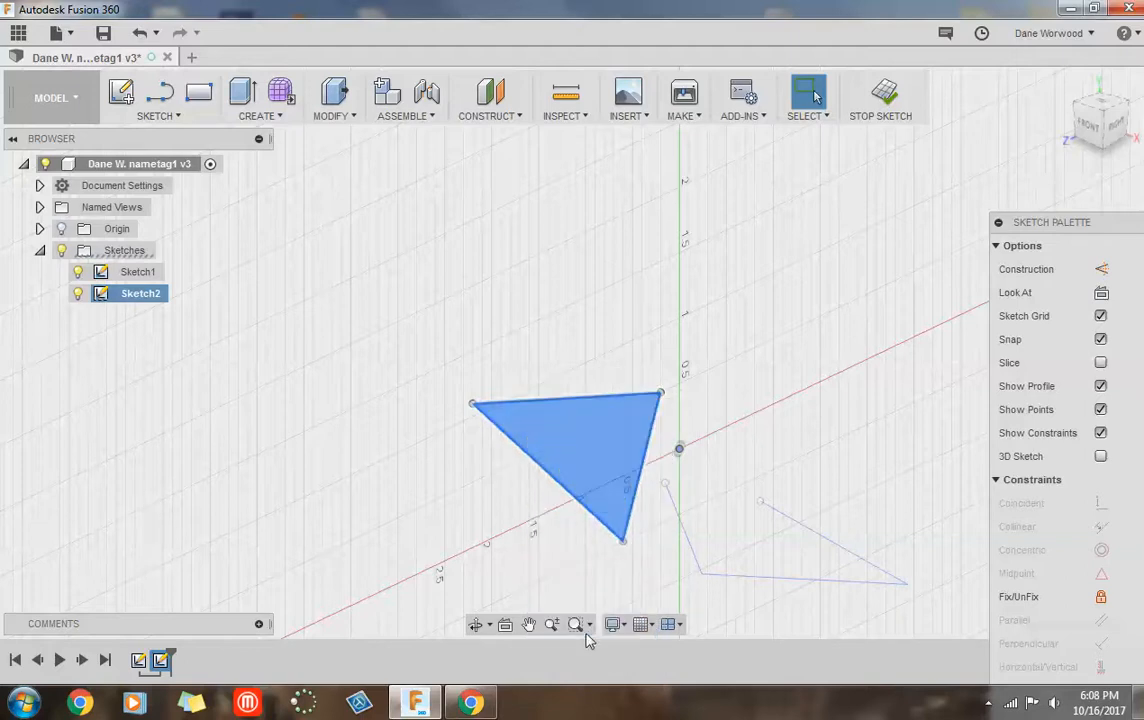
{"action": "left_click", "coordinate": [884, 100]}
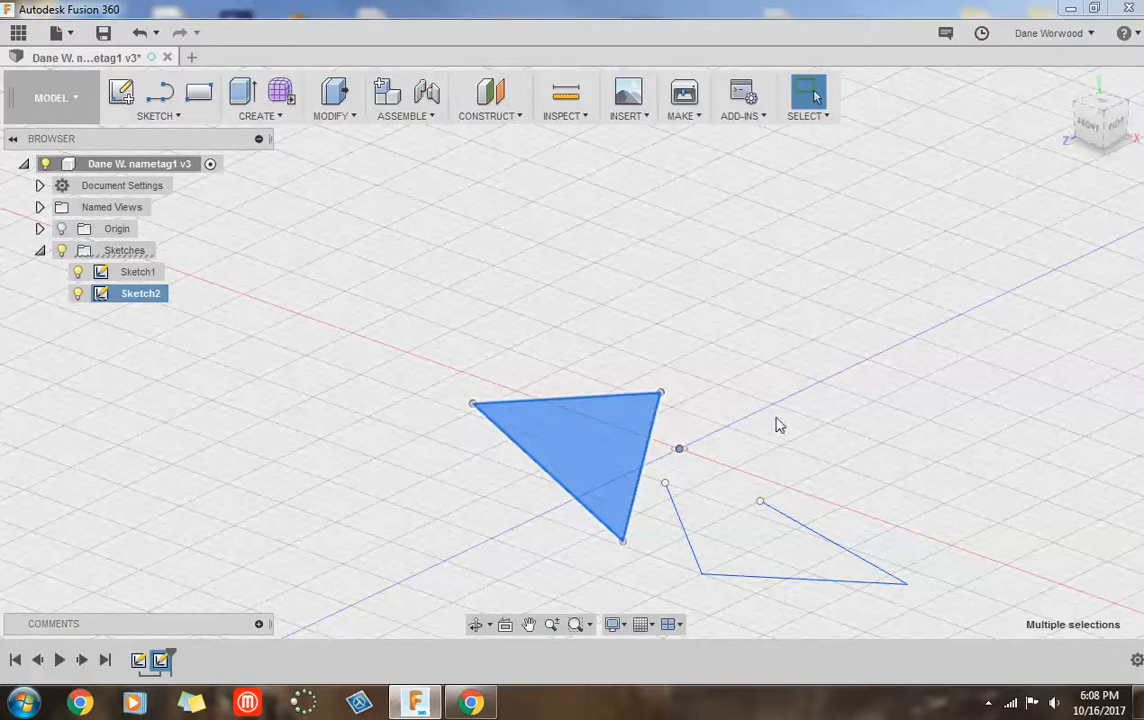
Step: Paste the copied triangle into Sketch1 on the ground plane and finish the sketch
{"action": "double_click", "coordinate": [136, 272]}
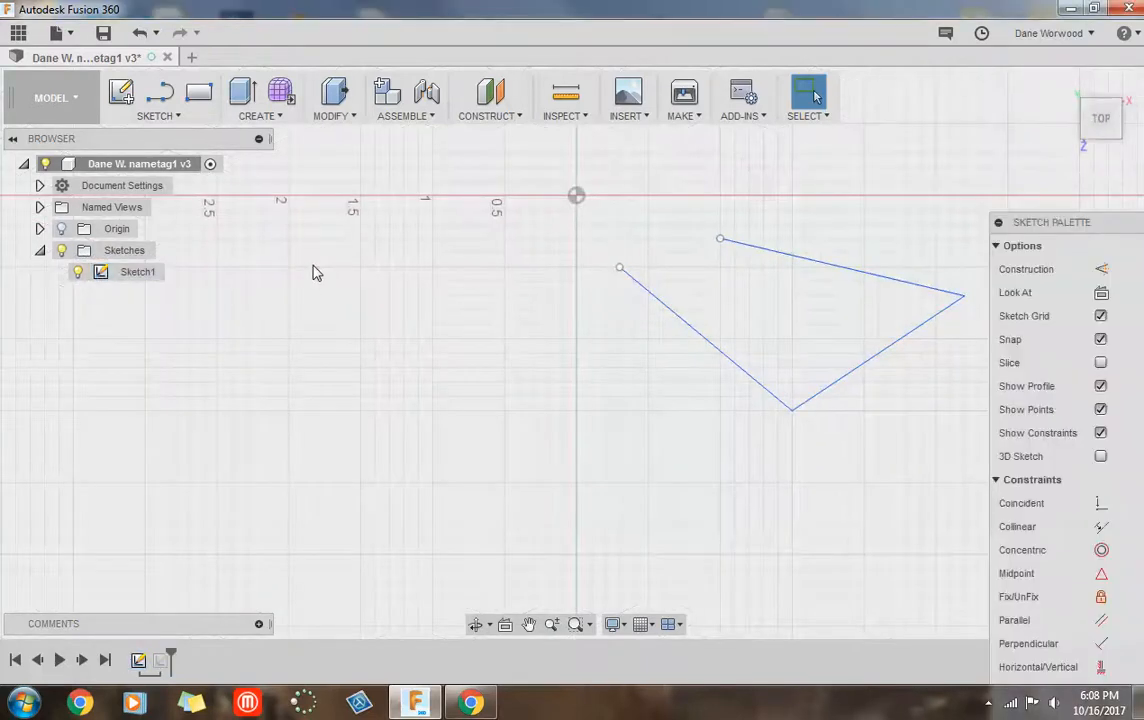
{"action": "right_click", "coordinate": [585, 339]}
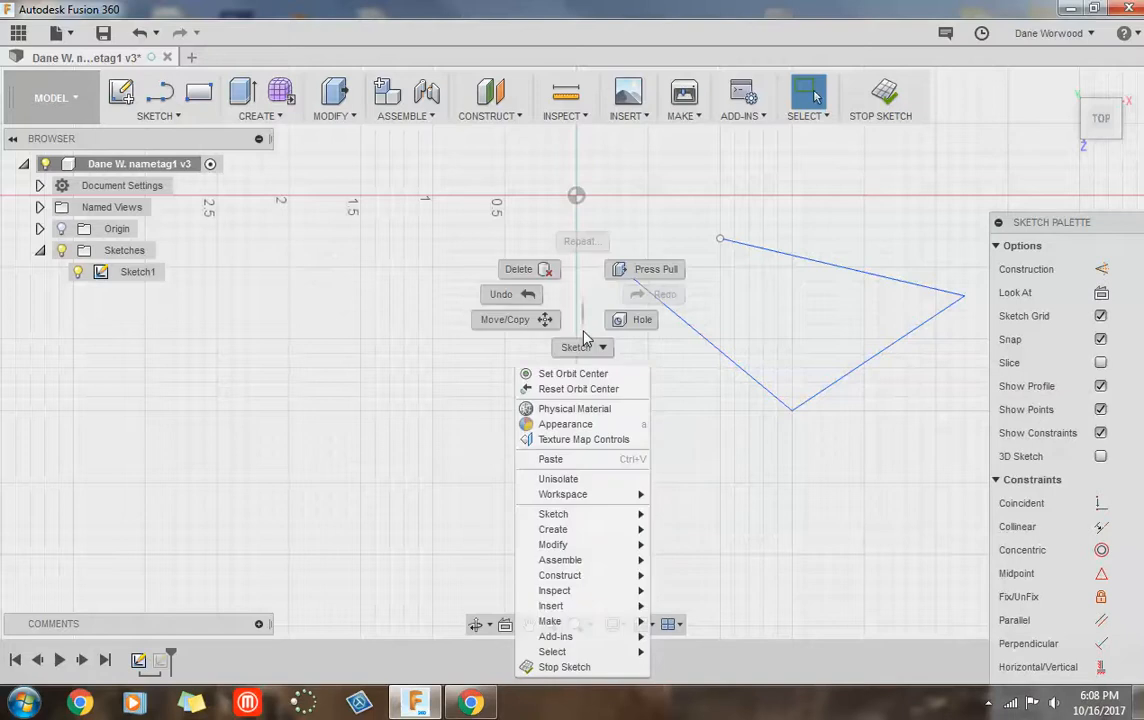
{"action": "left_click", "coordinate": [739, 455]}
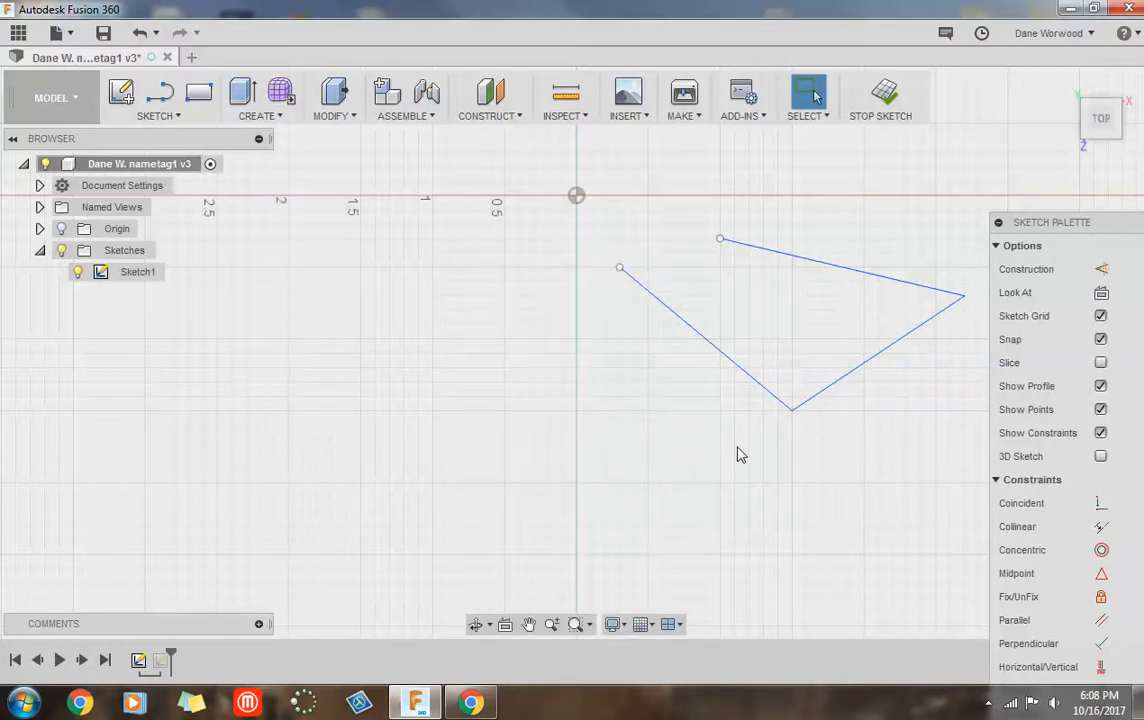
{"action": "key", "text": "m"}
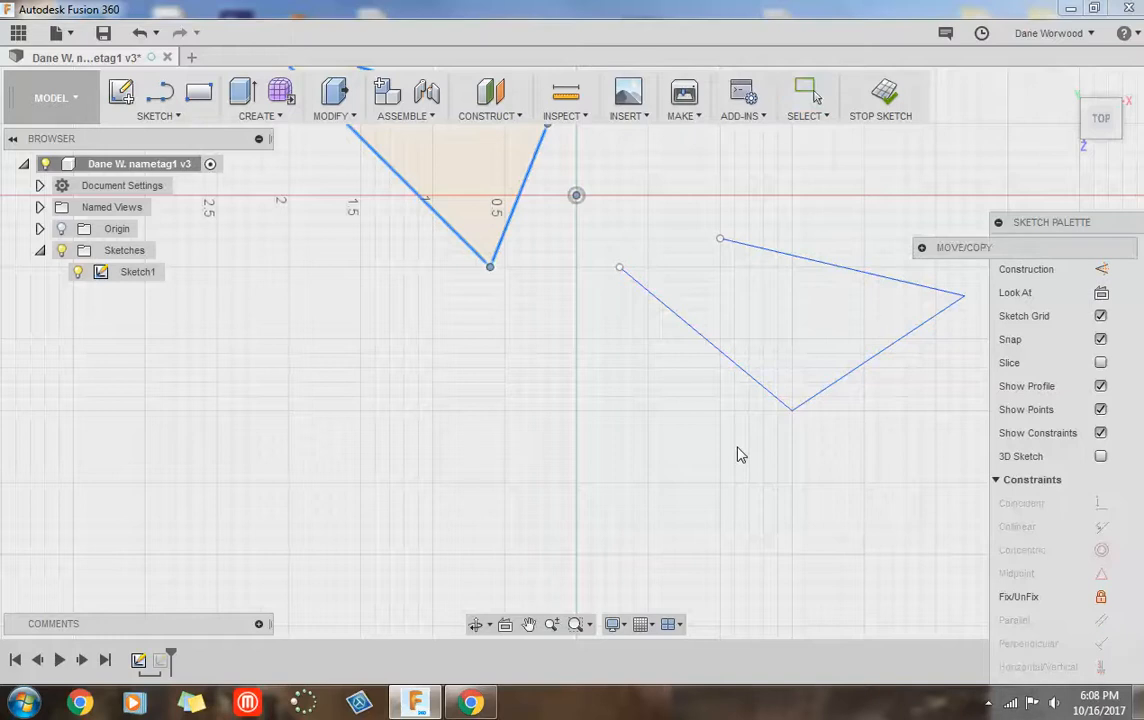
{"action": "middle_click_drag", "start_coordinate": [592, 493], "coordinate": [600, 547]}
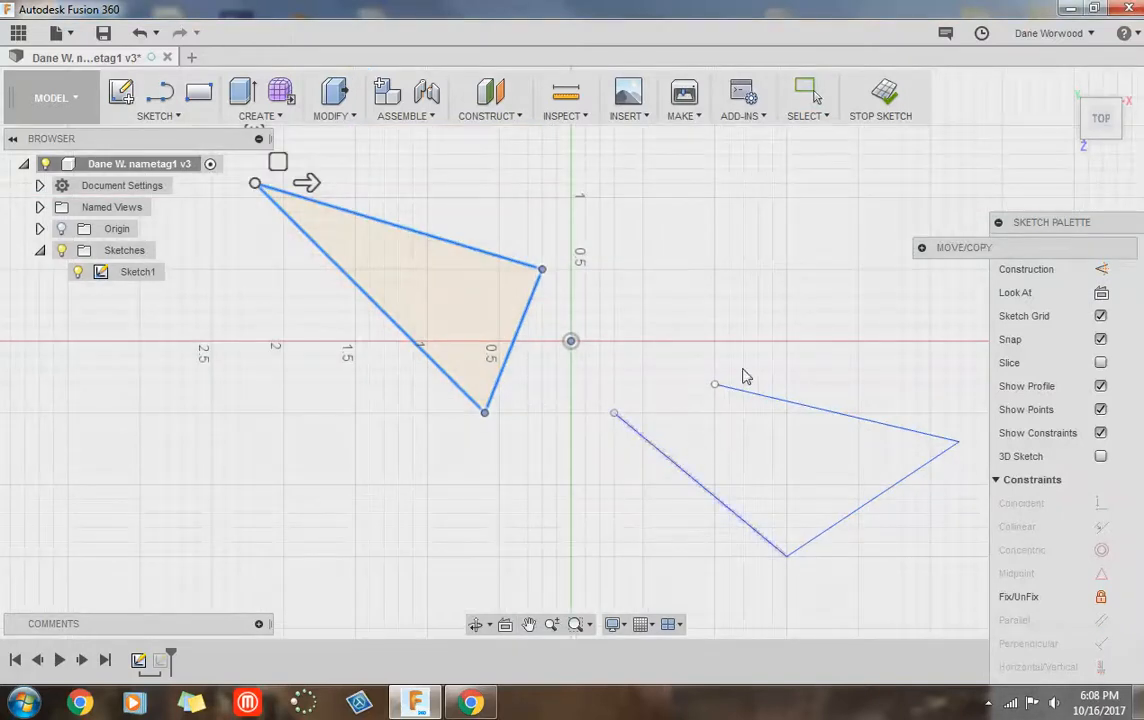
{"action": "left_click", "coordinate": [888, 100]}
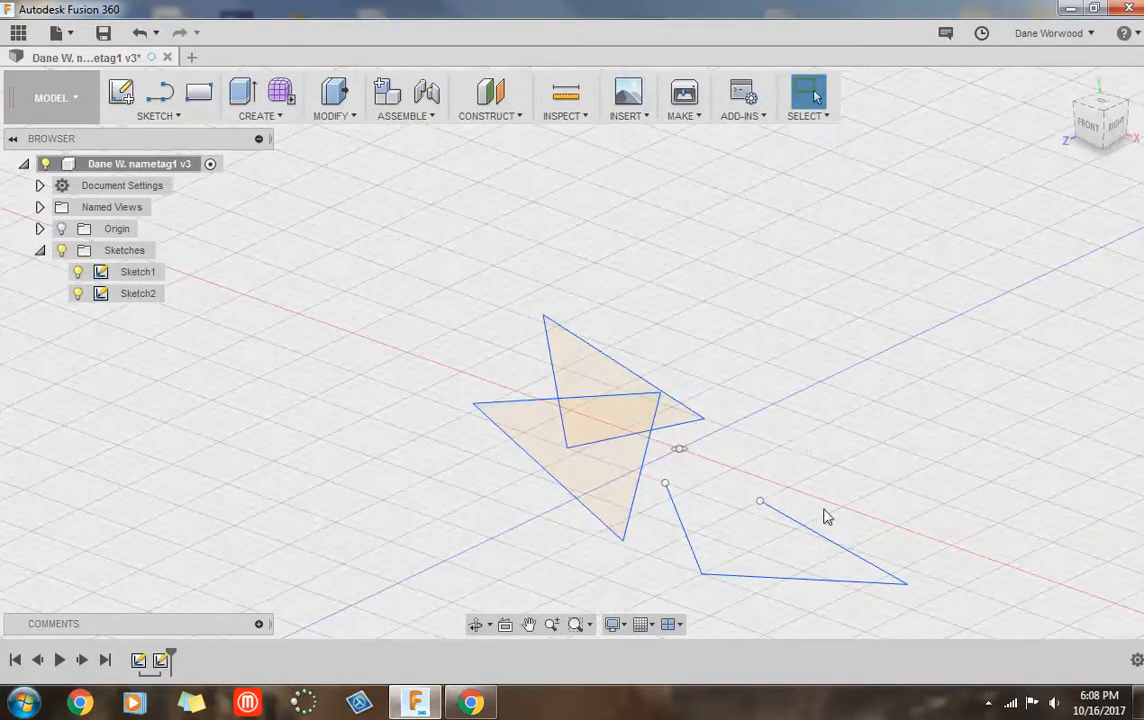
Step: Delete Sketch2, the vertical sketch holding the original triangle
{"action": "left_click", "coordinate": [135, 293]}
{"action": "right_click", "coordinate": [128, 296]}
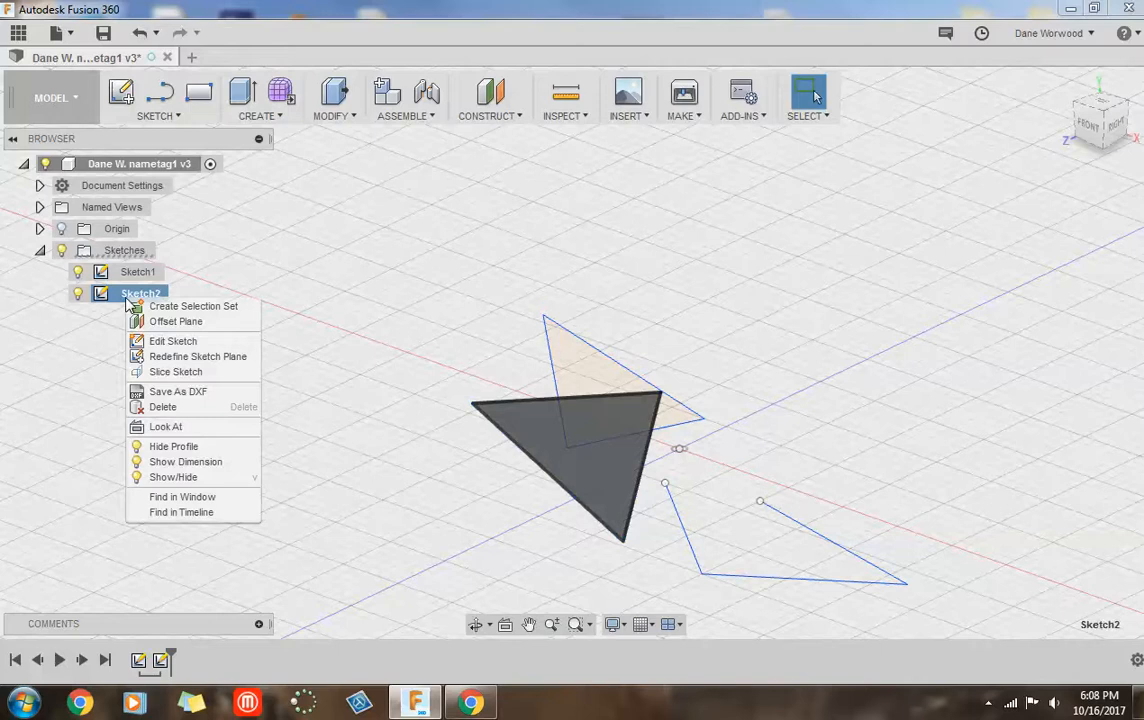
{"action": "left_click", "coordinate": [175, 407]}
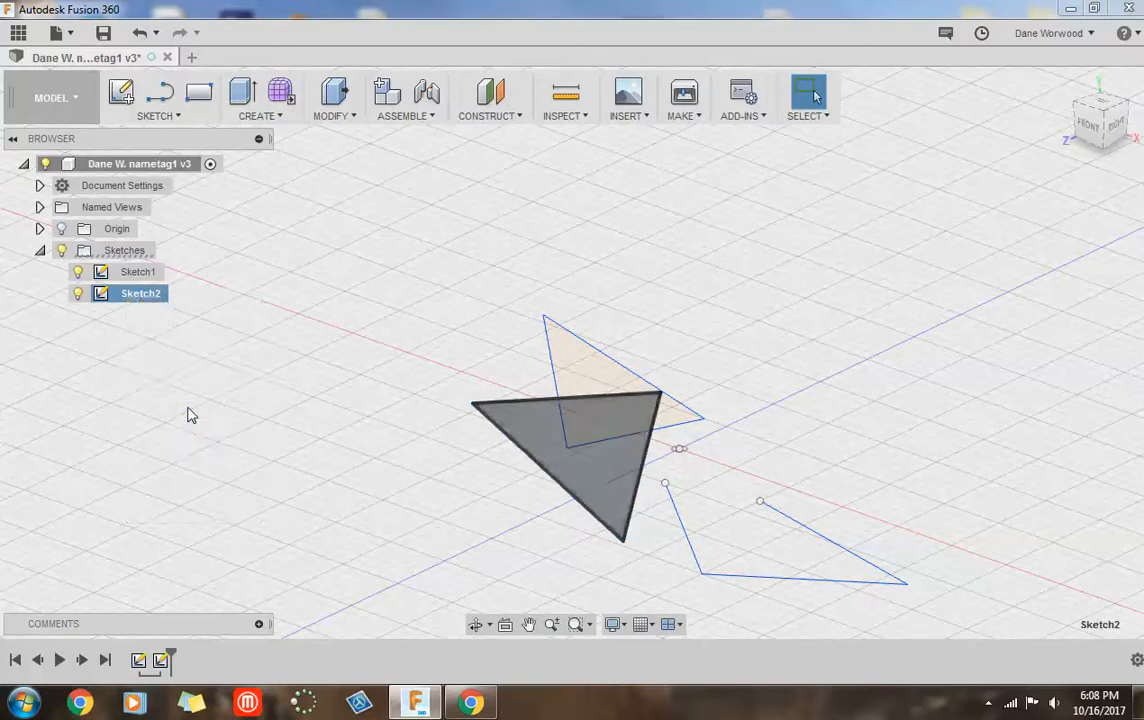
{"action": "middle_click_drag", "start_coordinate": [885, 493], "coordinate": [895, 343]}
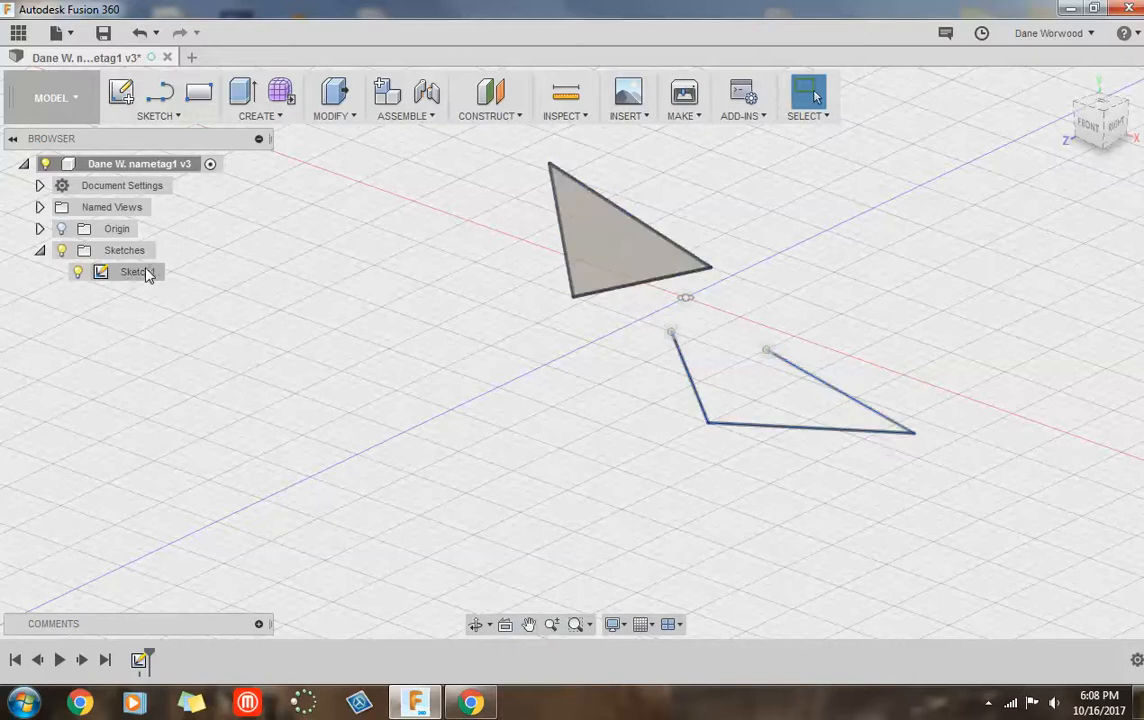
Step: Delete all the geometry in Sketch1 at once and undo the deletion
{"action": "left_click_drag", "start_coordinate": [1001, 210], "coordinate": [531, 472]}
{"action": "key", "text": "Delete"}
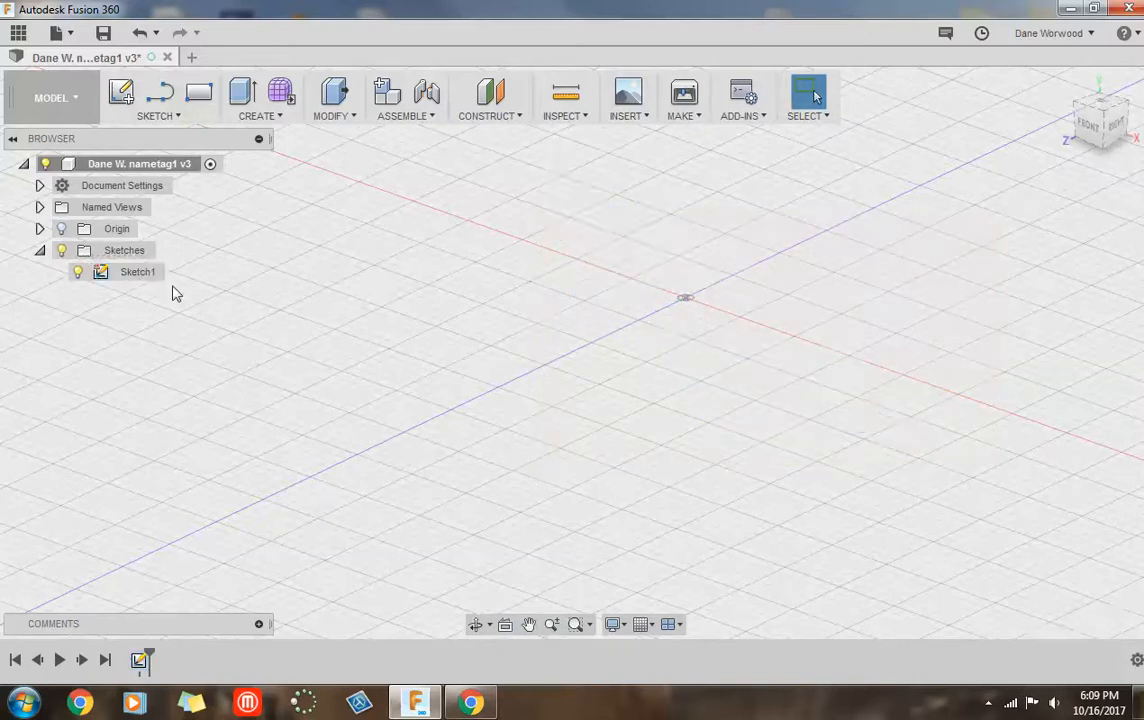
{"action": "left_click", "coordinate": [140, 32]}
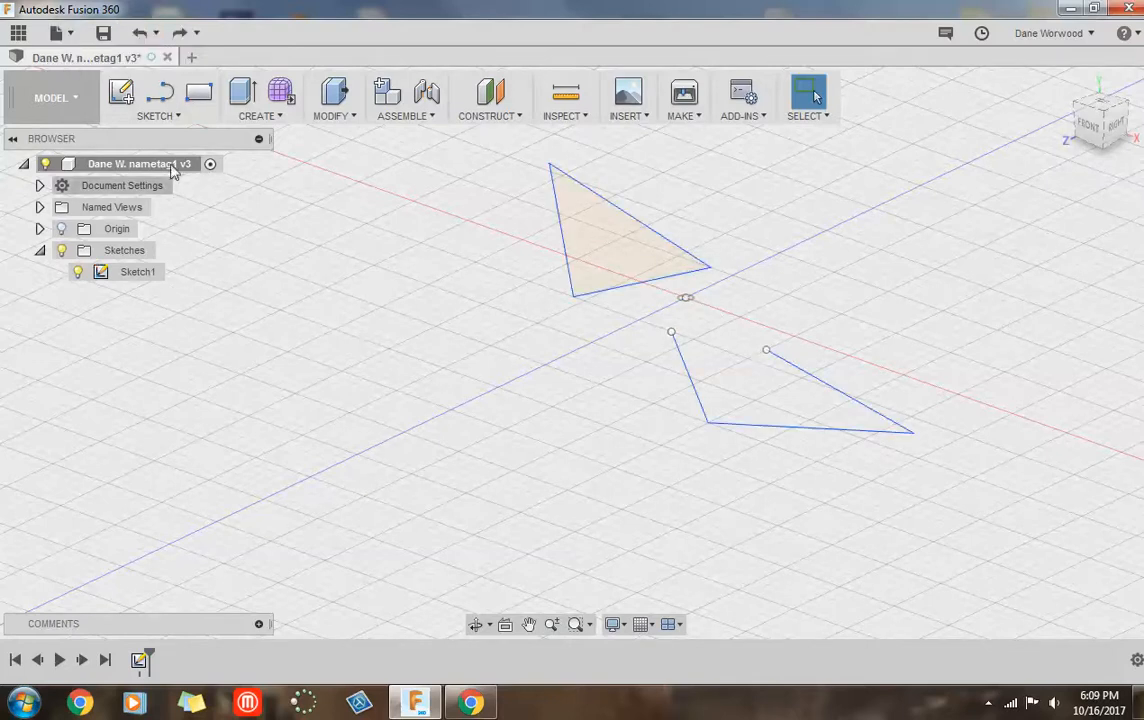
Step: Reopen Sketch1 on the ground plane for line drawing by picking its existing closed triangle
{"action": "left_click", "coordinate": [160, 92]}
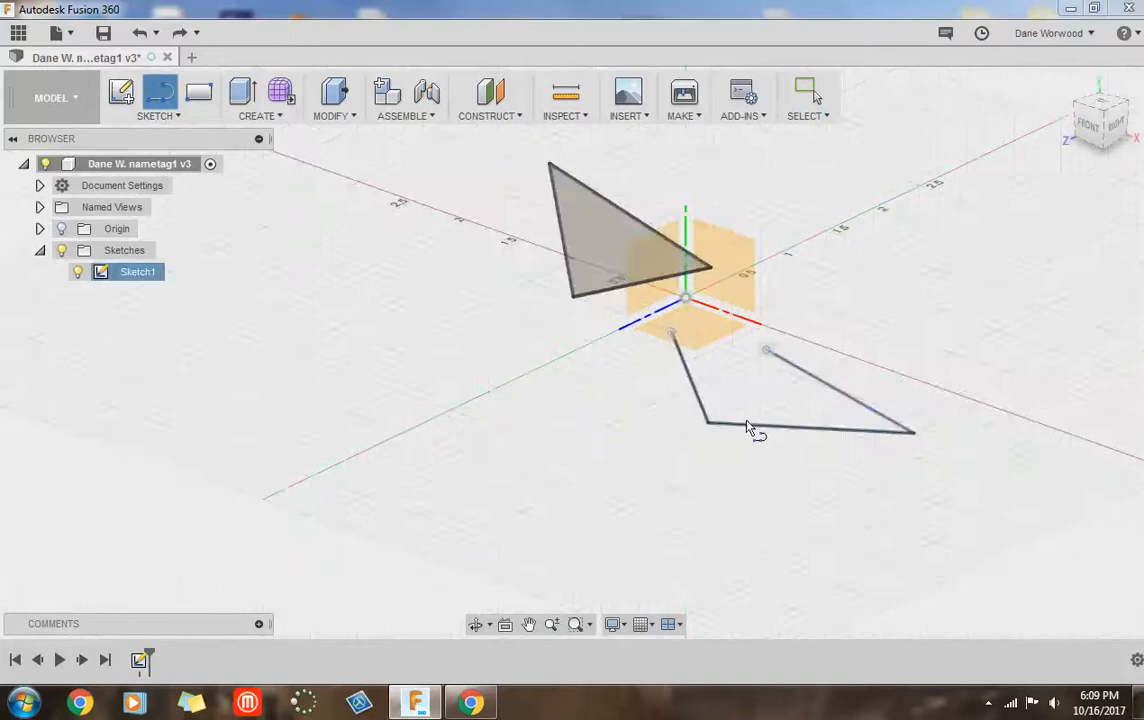
{"action": "left_click", "coordinate": [602, 255]}
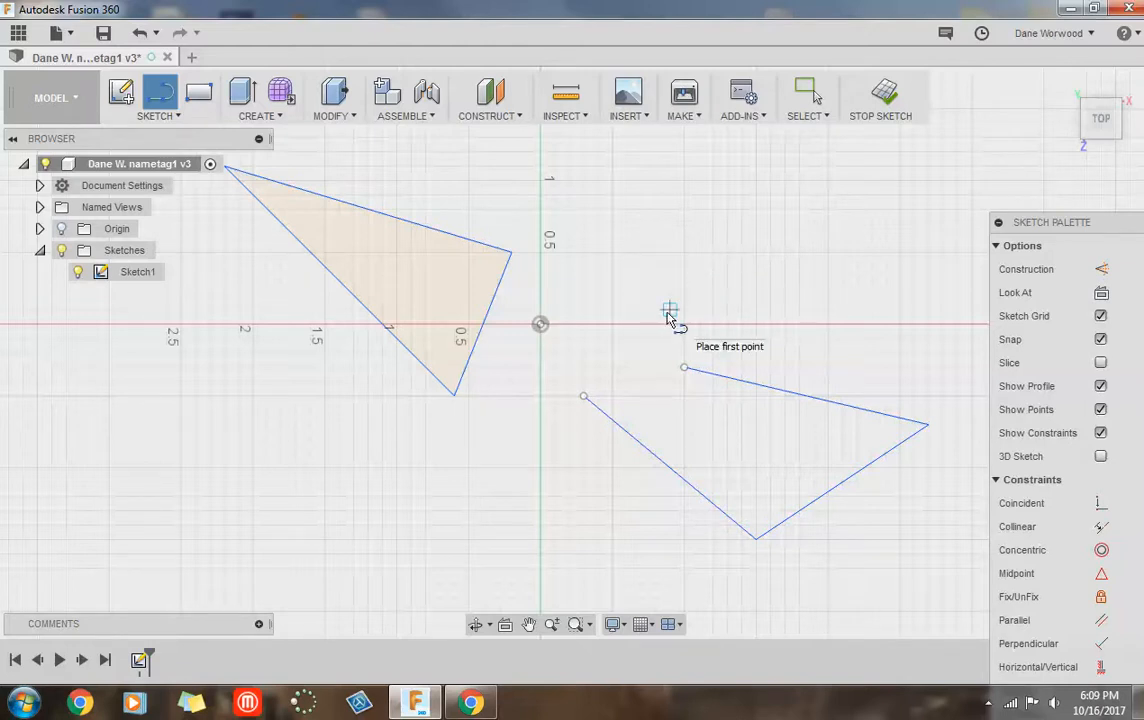
Step: Examine the sketch and its grid around the origin at different zoom levels, positions and view angles
{"action": "scroll", "coordinate": [670, 318], "scroll_direction": "down", "scroll_amount": 2}
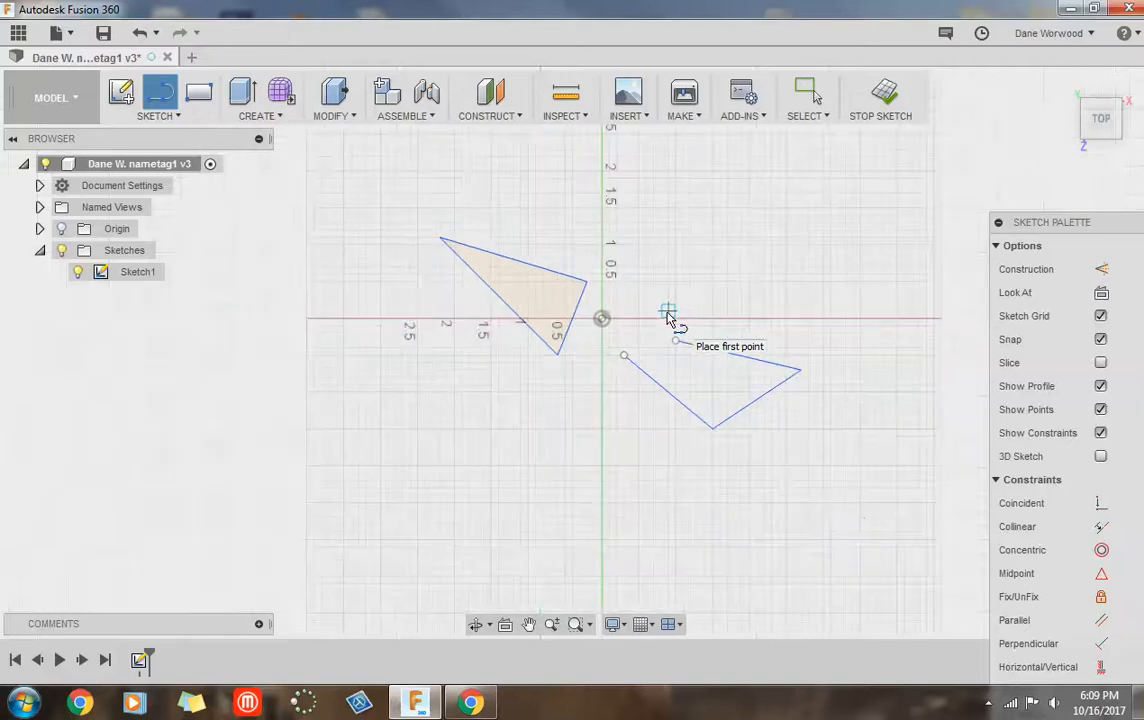
{"action": "scroll", "coordinate": [670, 318], "scroll_direction": "up", "scroll_amount": 5}
{"action": "scroll", "coordinate": [670, 318], "scroll_direction": "down", "scroll_amount": 3}
{"action": "scroll", "coordinate": [670, 318], "scroll_direction": "down", "scroll_amount": 2}
{"action": "scroll", "coordinate": [670, 318], "scroll_direction": "up", "scroll_amount": 4}
{"action": "scroll", "coordinate": [670, 318], "scroll_direction": "down", "scroll_amount": 4}
{"action": "scroll", "coordinate": [668, 313], "scroll_direction": "down", "scroll_amount": 1}
{"action": "mouse_move", "coordinate": [668, 313]}
{"action": "middle_mouse_down"}
{"action": "mouse_move", "coordinate": [495, 341]}
{"action": "mouse_move", "coordinate": [907, 327]}
{"action": "mouse_move", "coordinate": [608, 355]}
{"action": "mouse_move", "coordinate": [567, 300]}
{"action": "mouse_move", "coordinate": [567, 268]}
{"action": "mouse_move", "coordinate": [592, 530]}
{"action": "middle_mouse_up"}
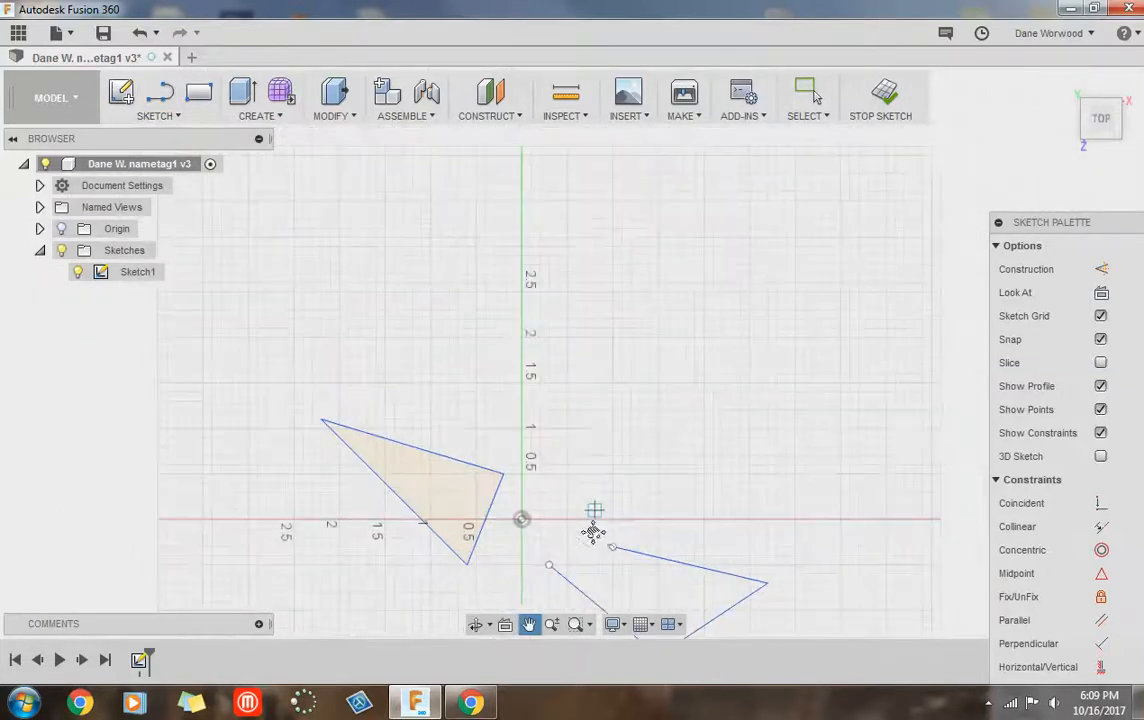
{"action": "key", "text": "l"}
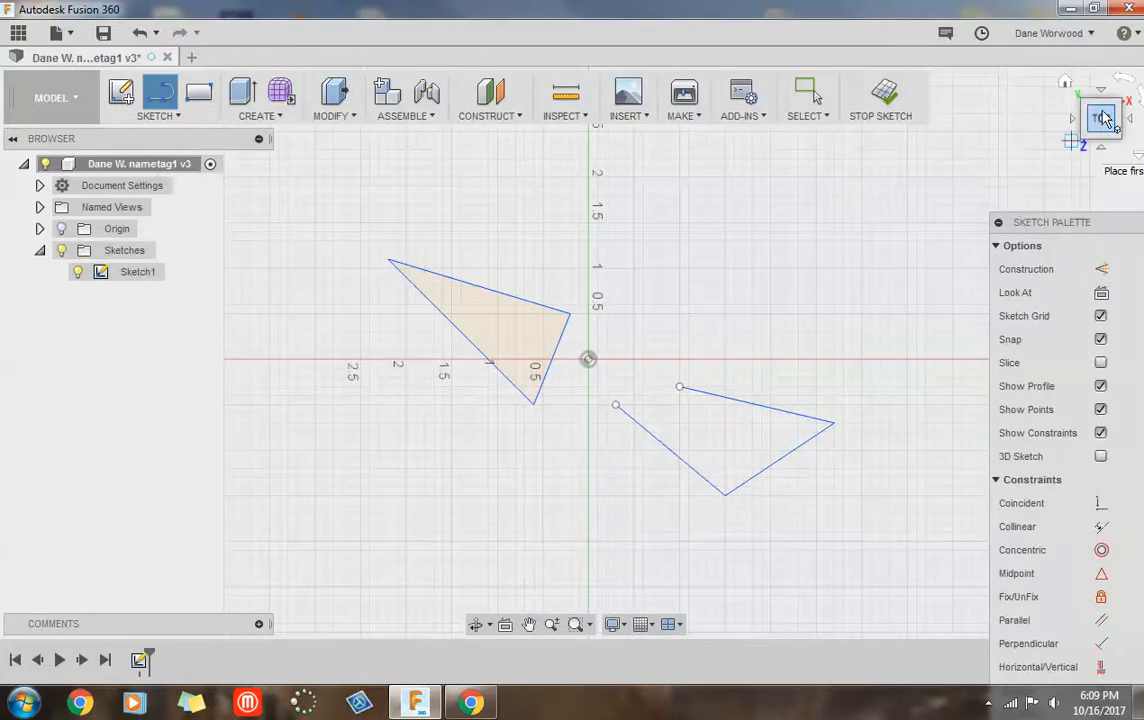
{"action": "mouse_move", "coordinate": [1103, 122]}
{"action": "left_mouse_down"}
{"action": "mouse_move", "coordinate": [1083, 136]}
{"action": "mouse_move", "coordinate": [1076, 166]}
{"action": "mouse_move", "coordinate": [1100, 242]}
{"action": "mouse_move", "coordinate": [1064, 126]}
{"action": "mouse_move", "coordinate": [990, 80]}
{"action": "mouse_move", "coordinate": [1010, 135]}
{"action": "mouse_move", "coordinate": [1062, 125]}
{"action": "mouse_move", "coordinate": [1050, 130]}
{"action": "left_mouse_up"}
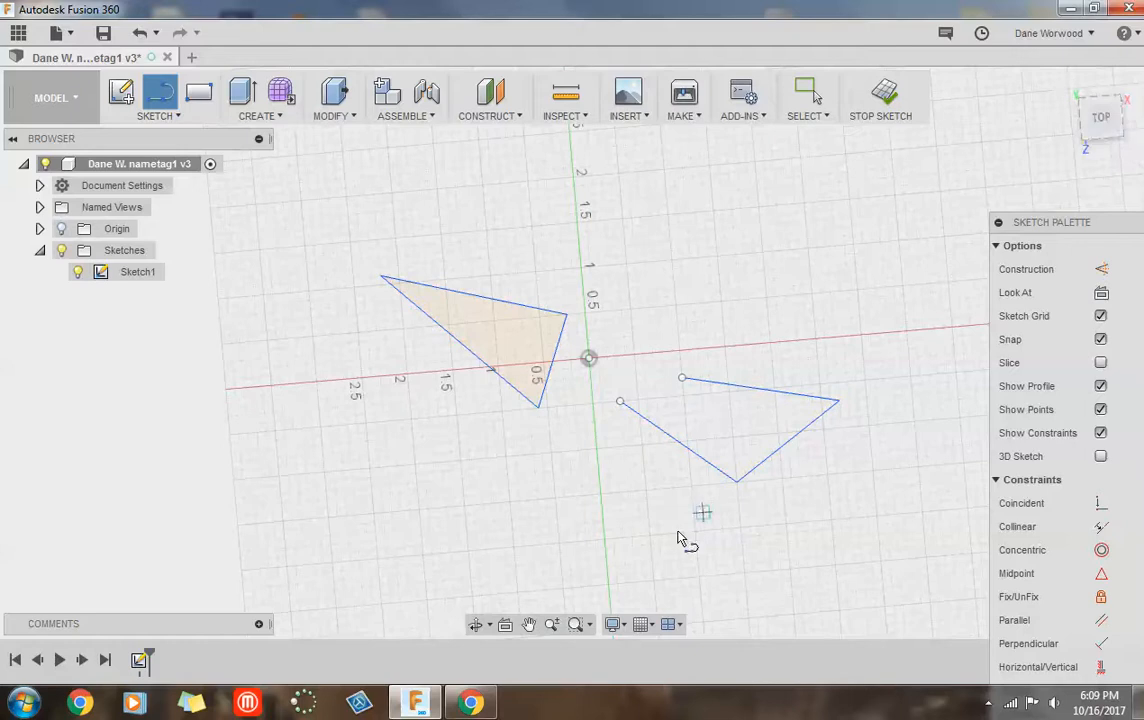
{"action": "scroll", "coordinate": [680, 540], "scroll_direction": "down", "scroll_amount": 5}
{"action": "scroll", "coordinate": [680, 535], "scroll_direction": "down", "scroll_amount": 5}
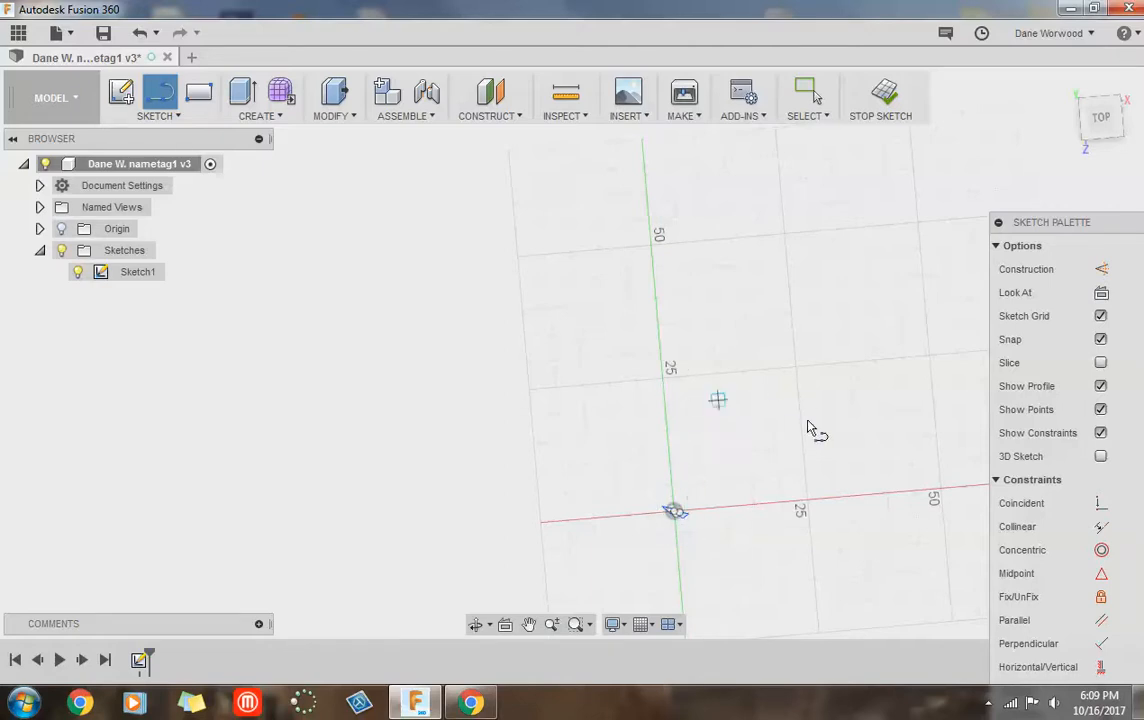
{"action": "scroll", "coordinate": [795, 392], "scroll_direction": "down", "scroll_amount": 12}
{"action": "scroll", "coordinate": [734, 361], "scroll_direction": "down", "scroll_amount": 10}
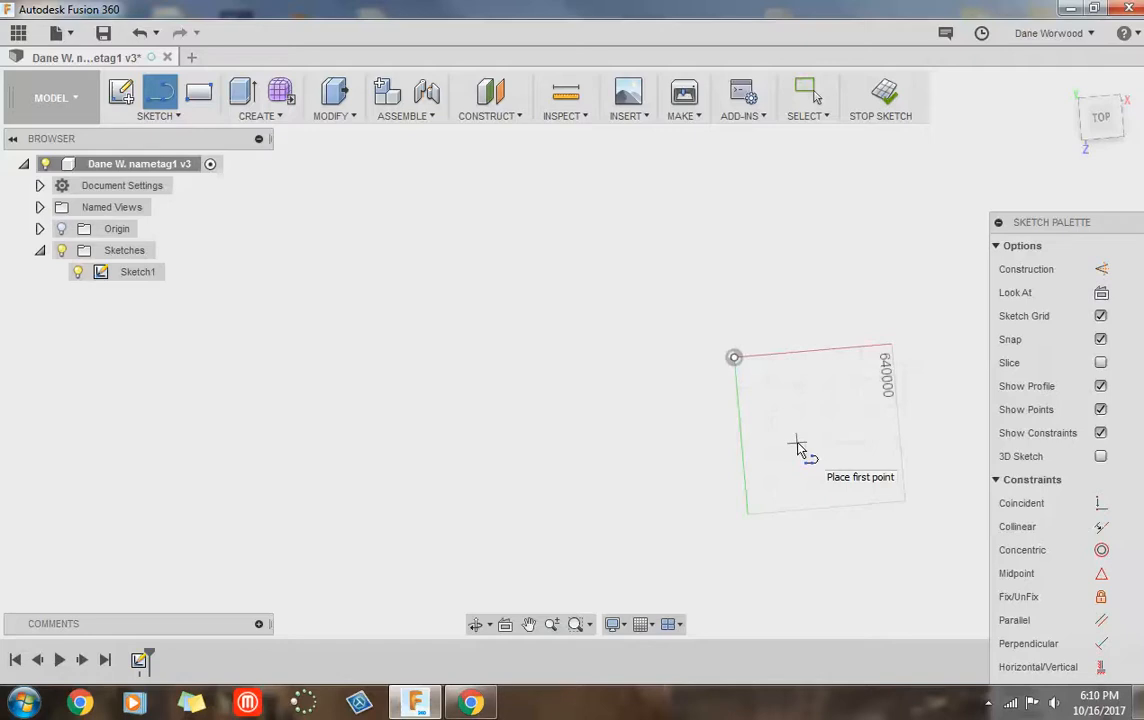
{"action": "scroll", "coordinate": [798, 450], "scroll_direction": "up", "scroll_amount": 5}
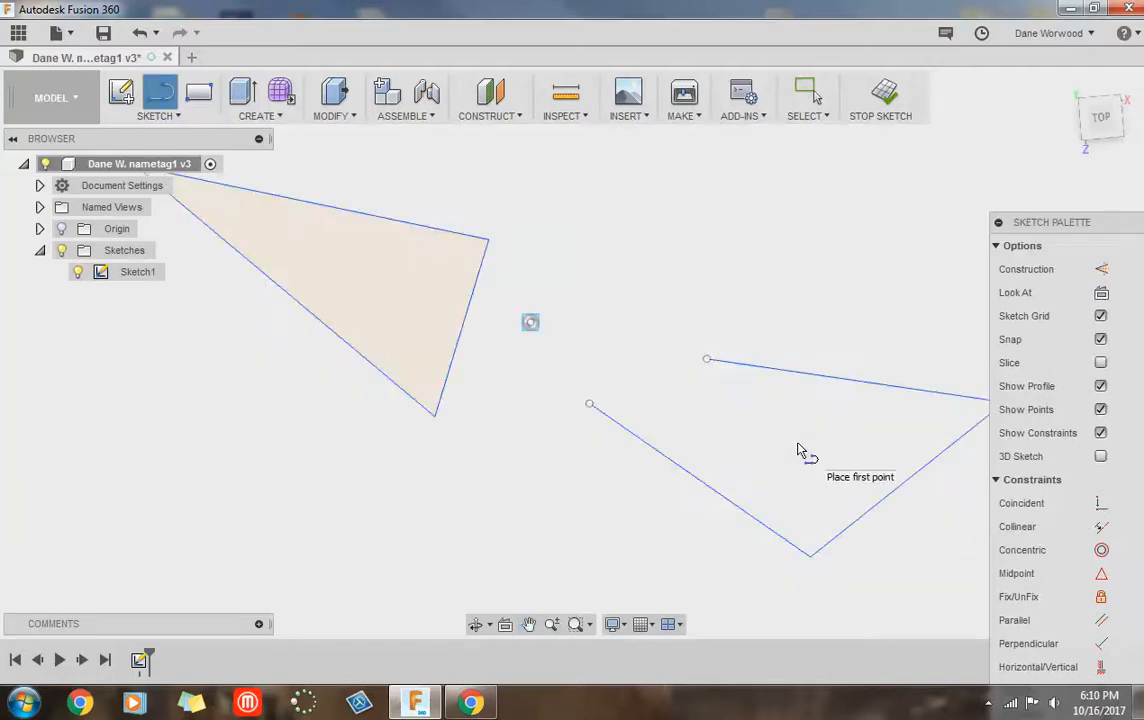
{"action": "scroll", "coordinate": [818, 438], "scroll_direction": "down", "scroll_amount": 5}
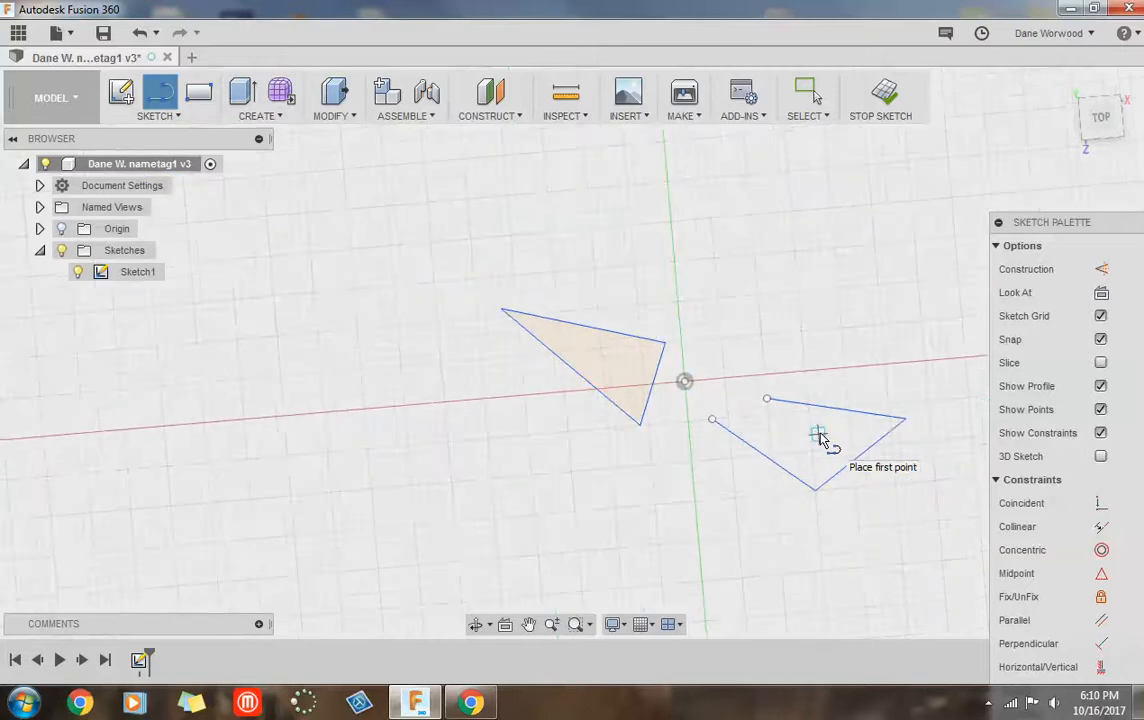
{"action": "middle_click_drag", "start_coordinate": [894, 380], "coordinate": [816, 323]}
{"action": "key", "text": "l"}
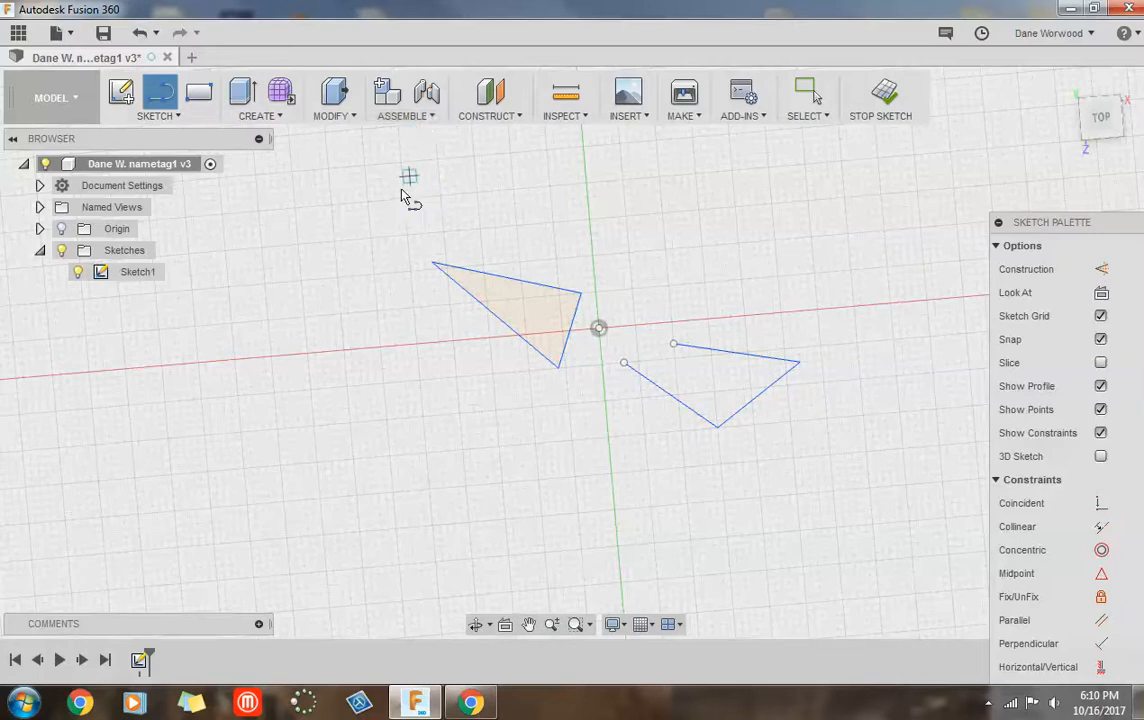
{"action": "left_click", "coordinate": [179, 119]}
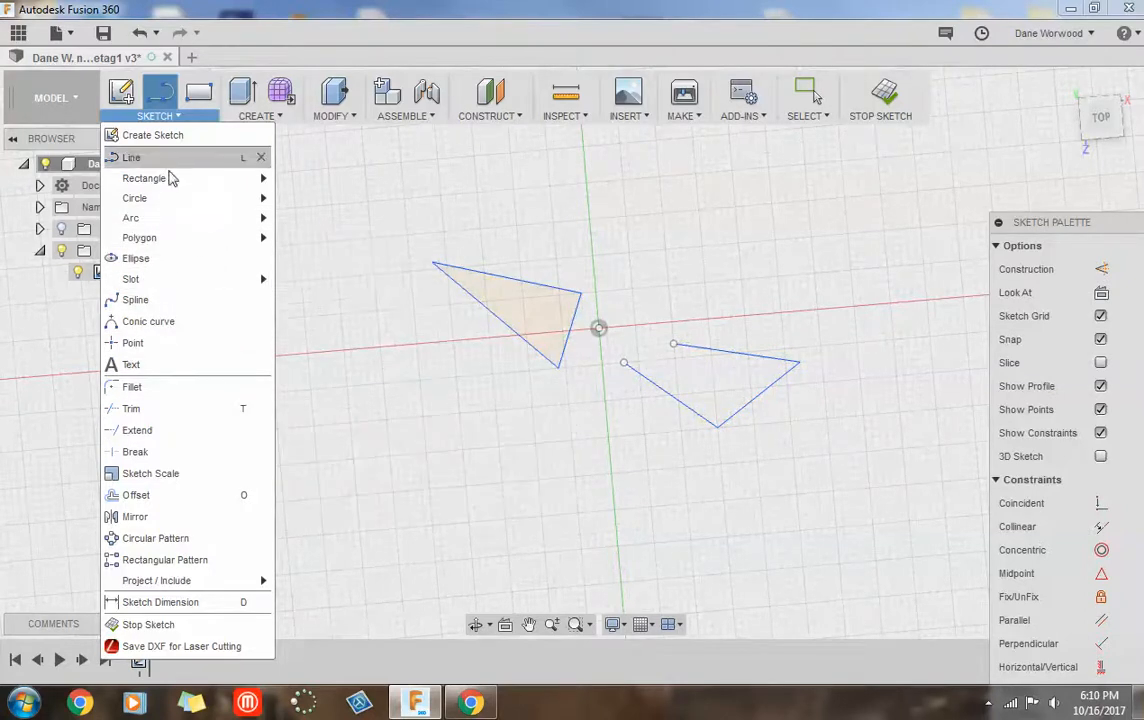
{"action": "left_click", "coordinate": [337, 196]}
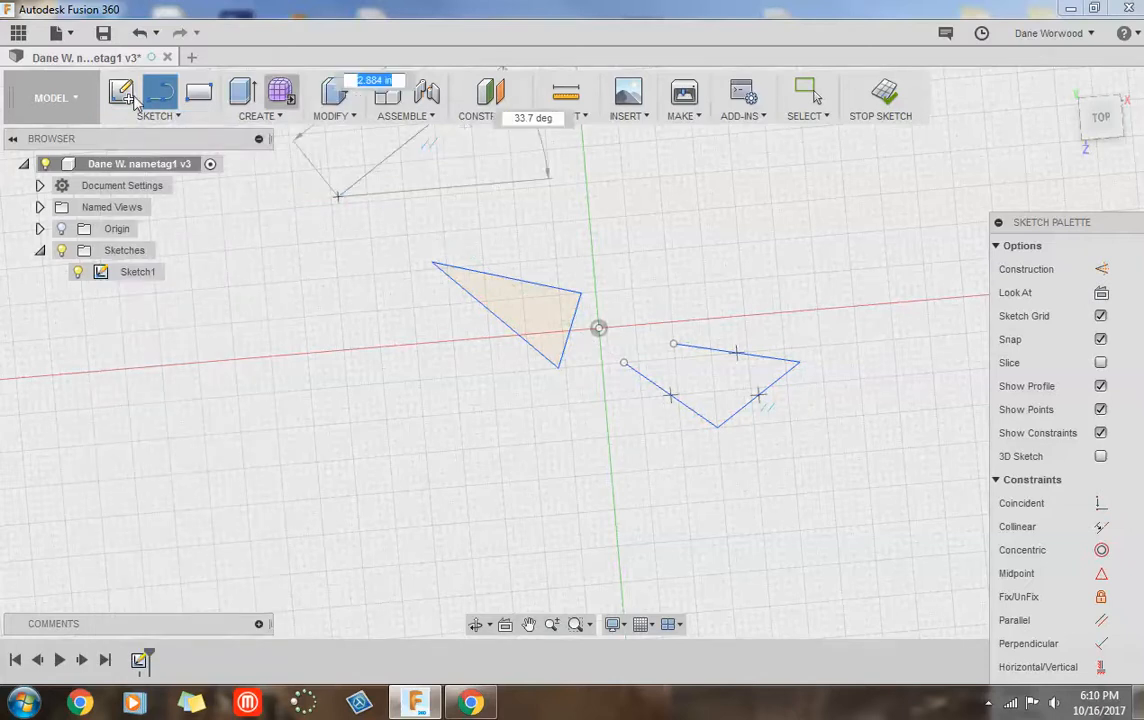
{"action": "key", "text": "Escape"}
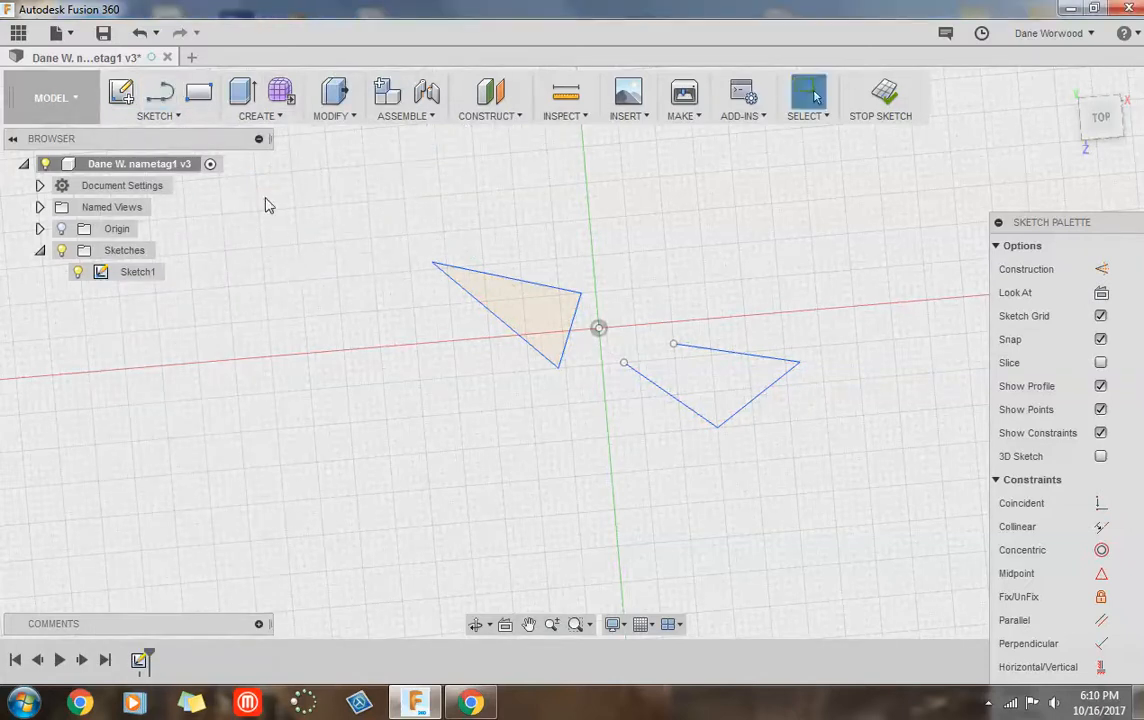
Step: Review the available sketching commands and solid-creation commands
{"action": "left_click", "coordinate": [280, 116]}
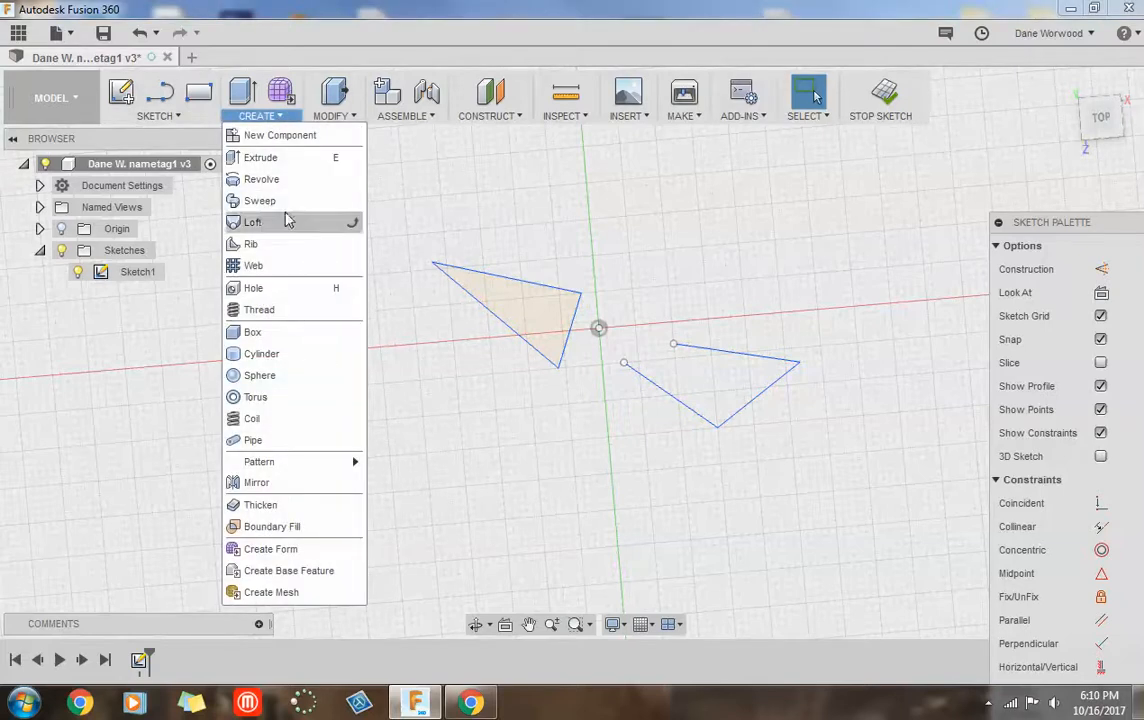
{"action": "left_click", "coordinate": [160, 119]}
{"action": "left_click", "coordinate": [165, 118]}
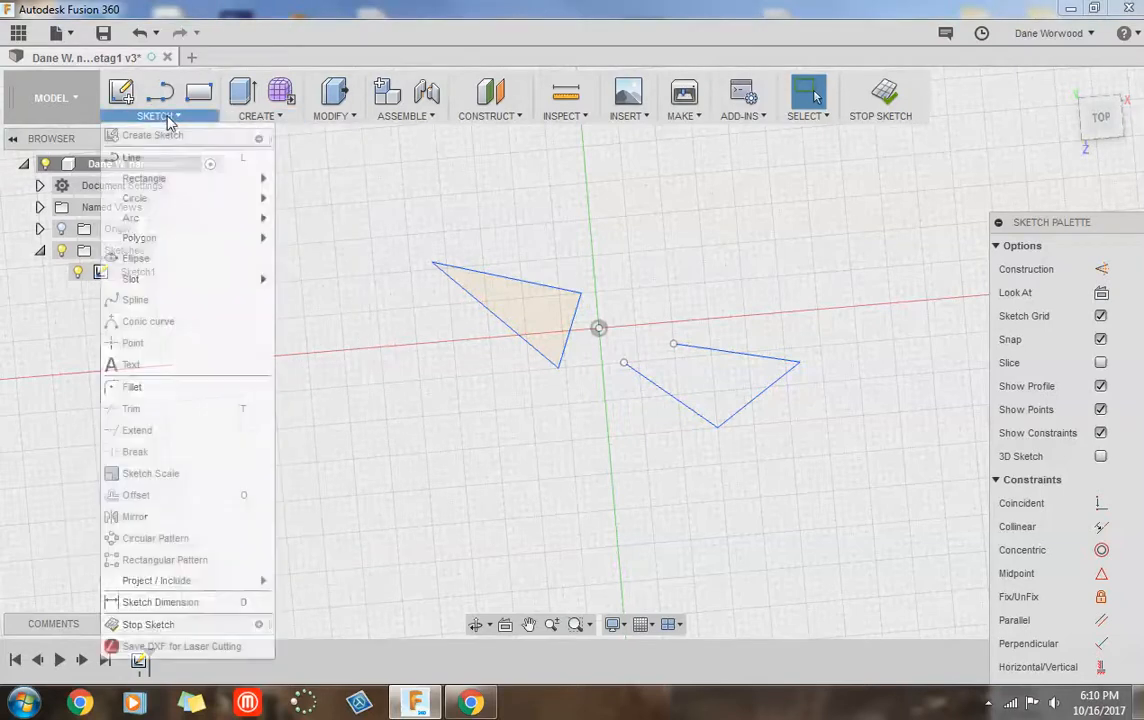
{"action": "left_click", "coordinate": [283, 118]}
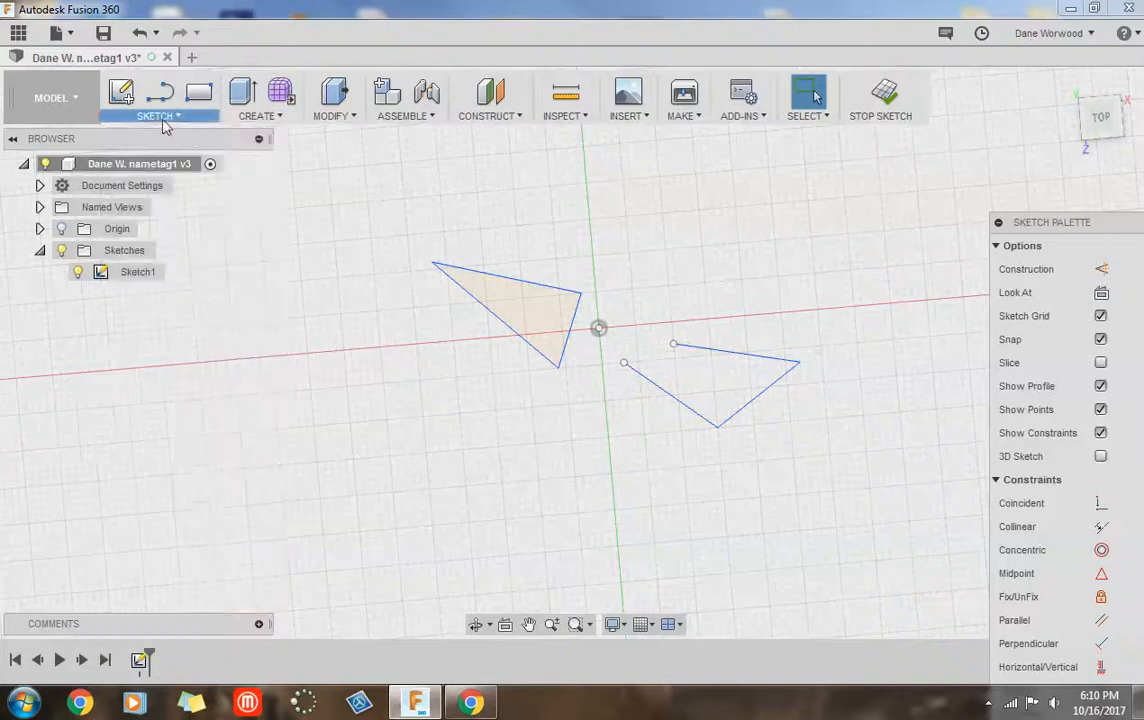
{"action": "left_click", "coordinate": [161, 117]}
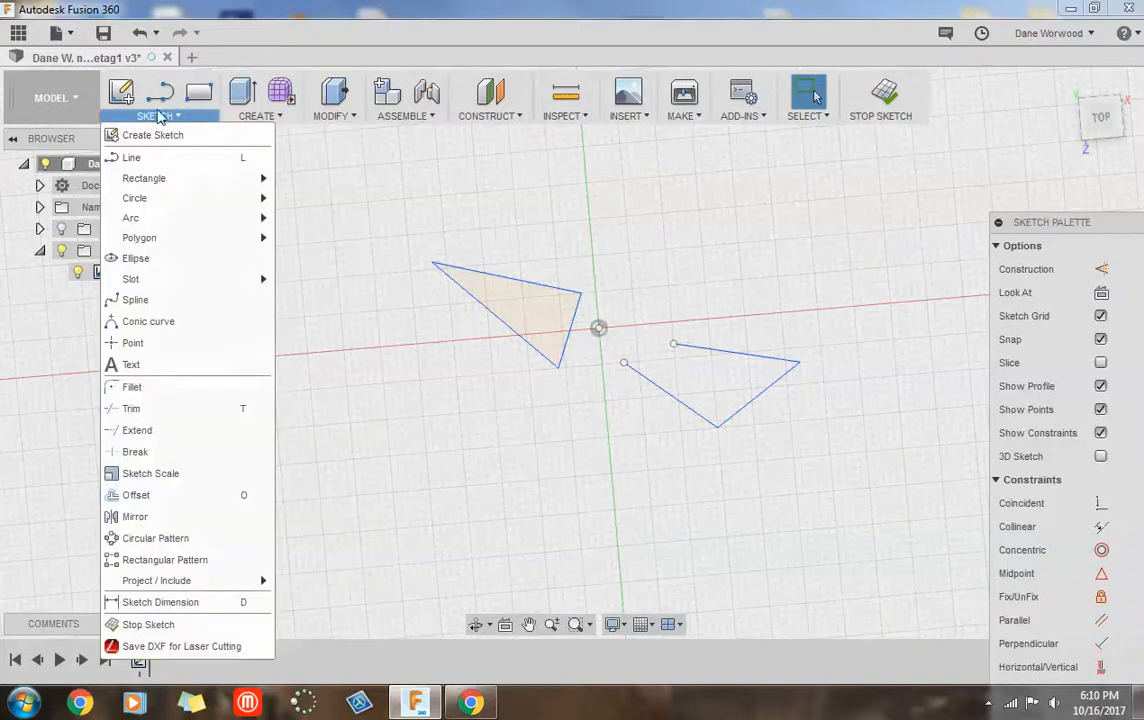
{"action": "left_click", "coordinate": [255, 118]}
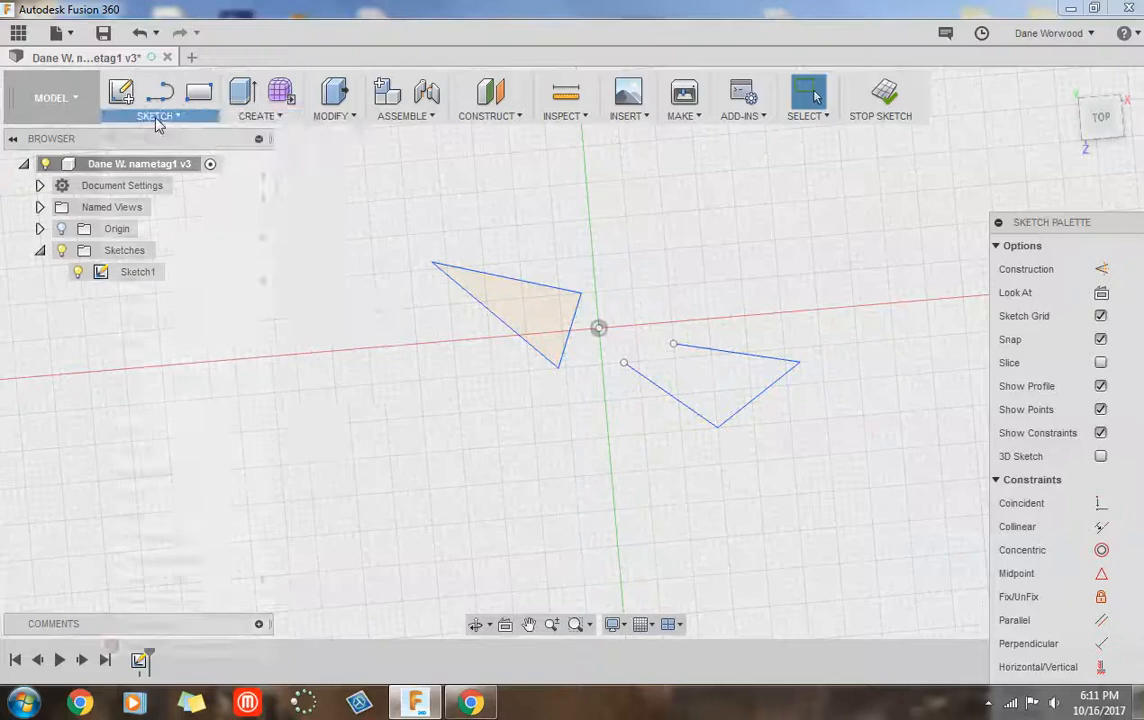
{"action": "left_click", "coordinate": [155, 116]}
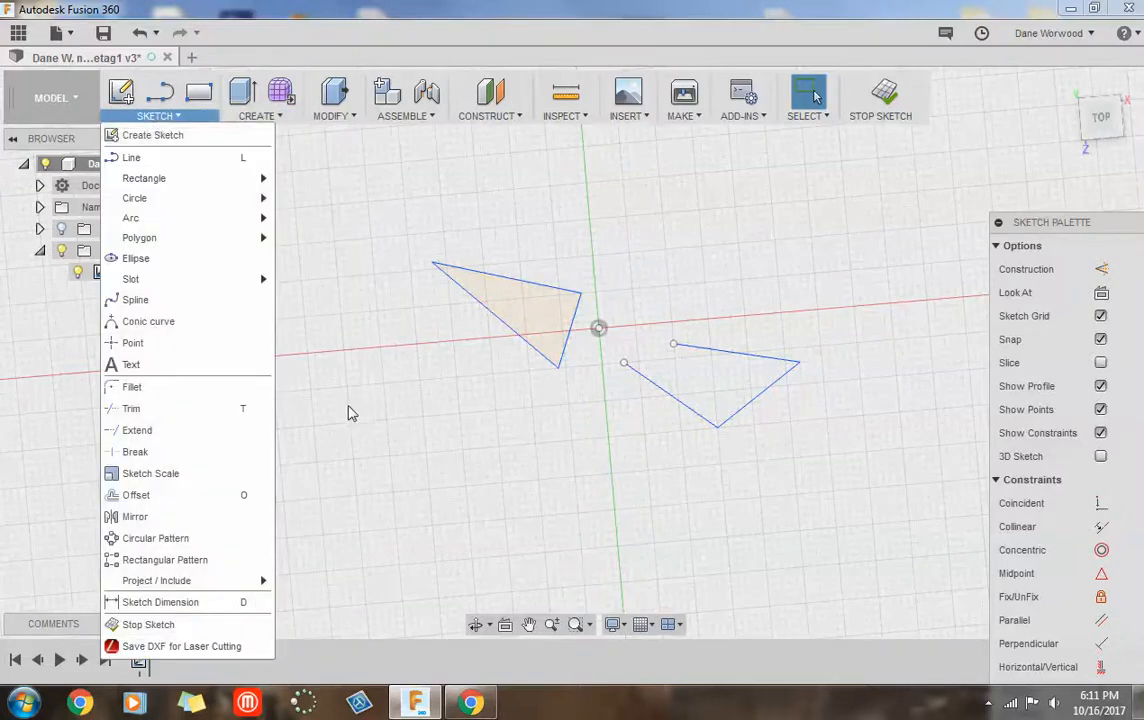
{"action": "left_click", "coordinate": [320, 365]}
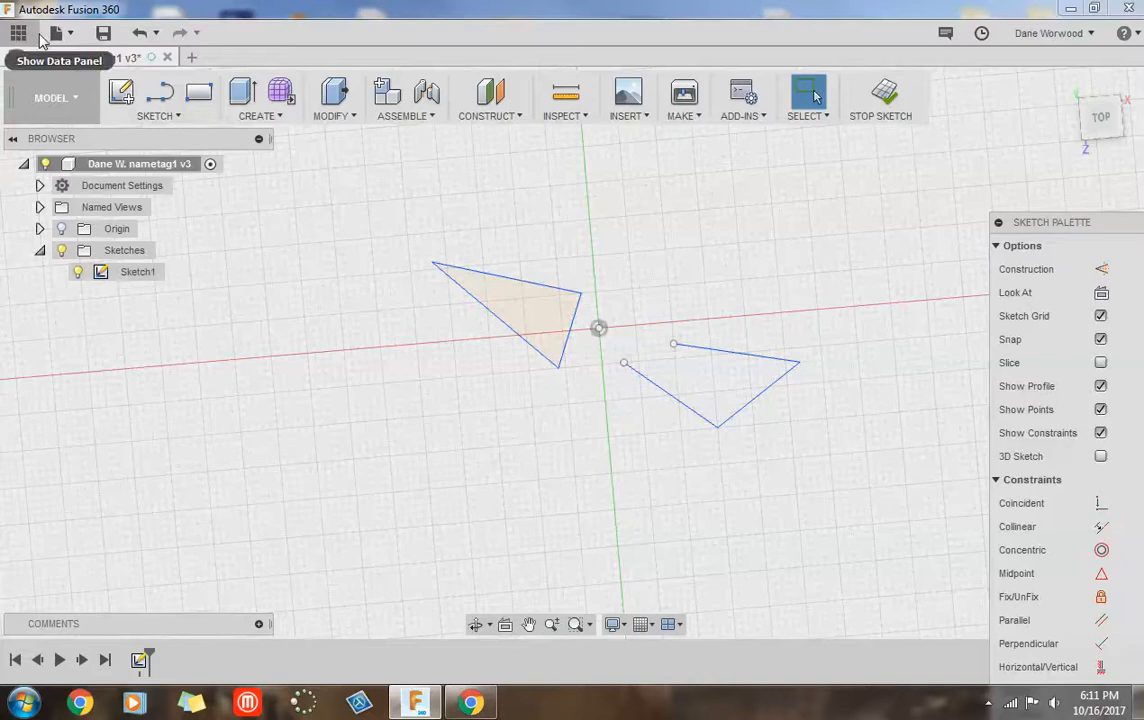
Step: Delete the three lines of the open shape from Sketch1, leaving the closed triangle in place
{"action": "scroll", "coordinate": [599, 366], "scroll_direction": "down", "scroll_amount": 3}
{"action": "scroll", "coordinate": [598, 362], "scroll_direction": "up", "scroll_amount": 4}
{"action": "scroll", "coordinate": [613, 291], "scroll_direction": "up", "scroll_amount": 3}
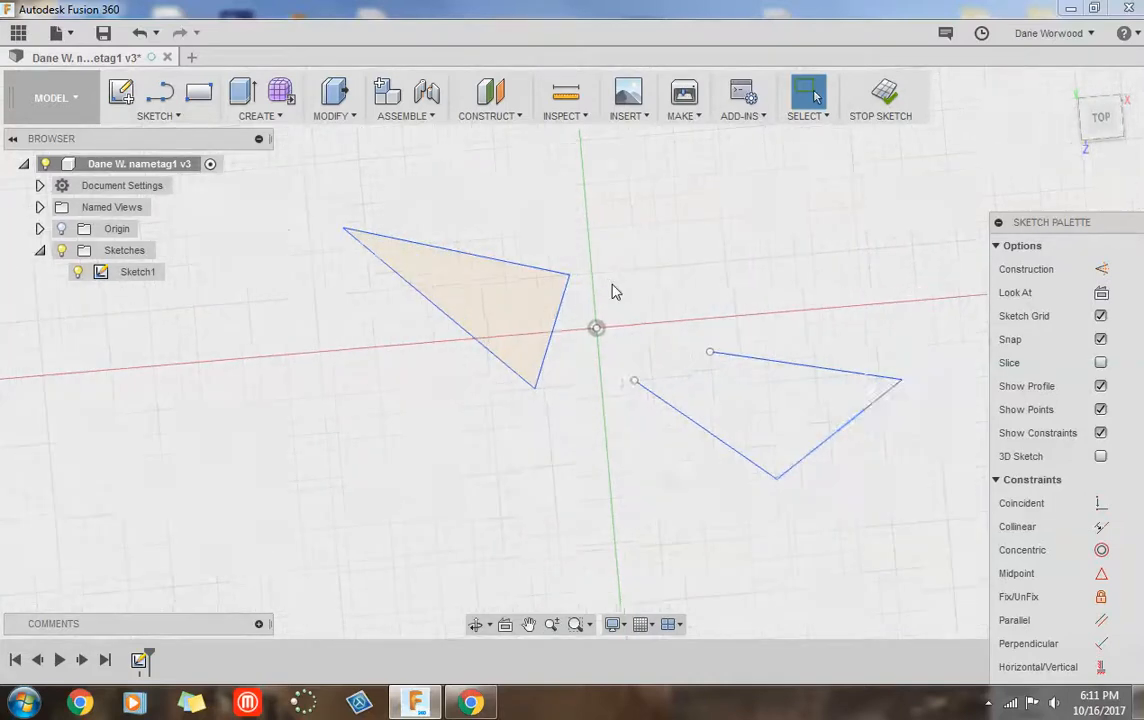
{"action": "scroll", "coordinate": [613, 291], "scroll_direction": "down", "scroll_amount": 5}
{"action": "scroll", "coordinate": [613, 291], "scroll_direction": "up", "scroll_amount": 3}
{"action": "scroll", "coordinate": [613, 291], "scroll_direction": "down", "scroll_amount": 5}
{"action": "mouse_move", "coordinate": [688, 300]}
{"action": "middle_mouse_down"}
{"action": "mouse_move", "coordinate": [516, 375]}
{"action": "mouse_move", "coordinate": [707, 363]}
{"action": "middle_mouse_up"}
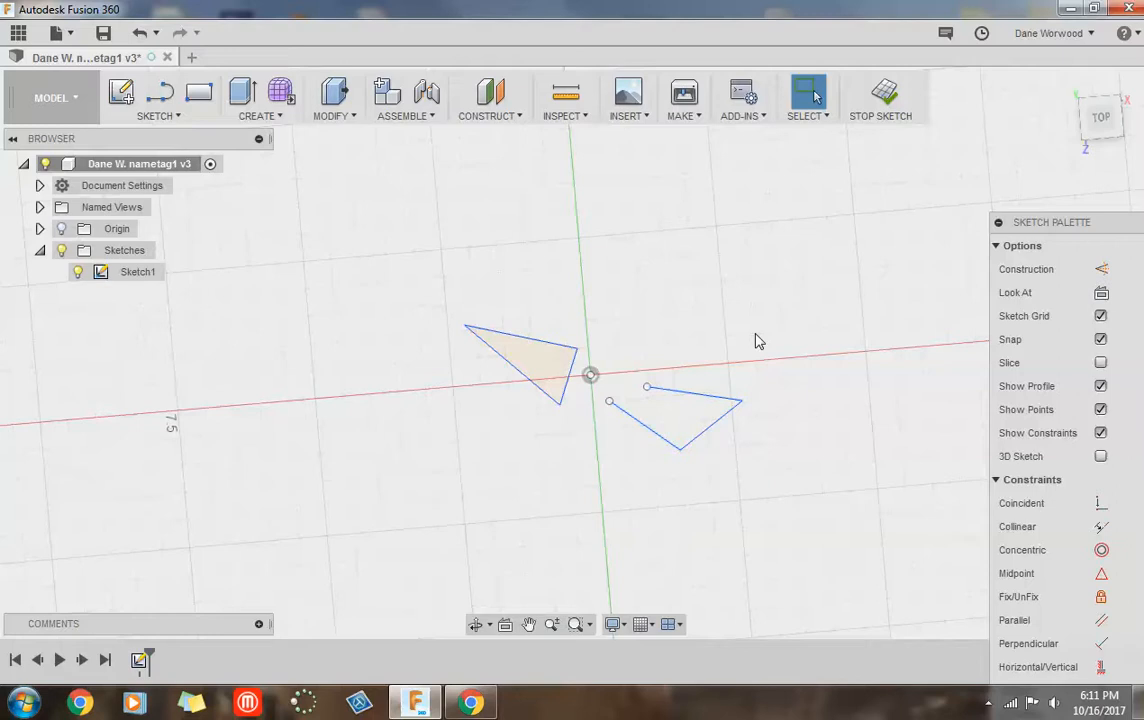
{"action": "left_click", "coordinate": [716, 400]}
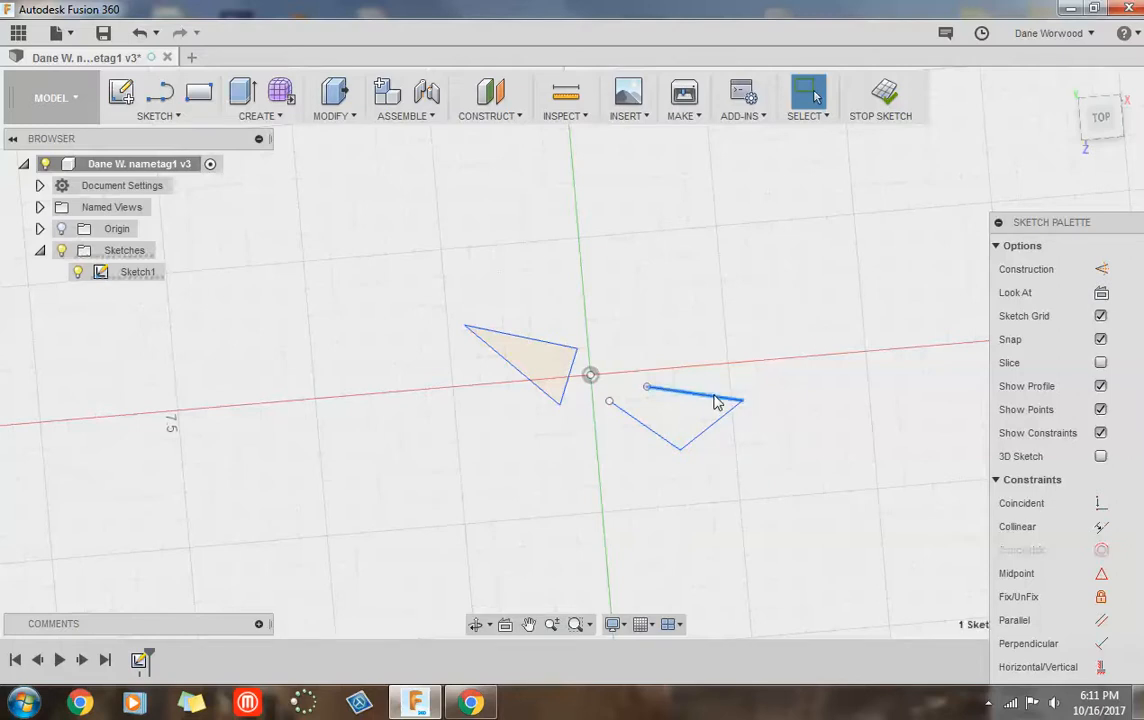
{"action": "key", "text": "Delete"}
{"action": "mouse_move", "coordinate": [815, 246]}
{"action": "left_mouse_down"}
{"action": "mouse_move", "coordinate": [656, 518]}
{"action": "mouse_move", "coordinate": [632, 527]}
{"action": "left_mouse_up"}
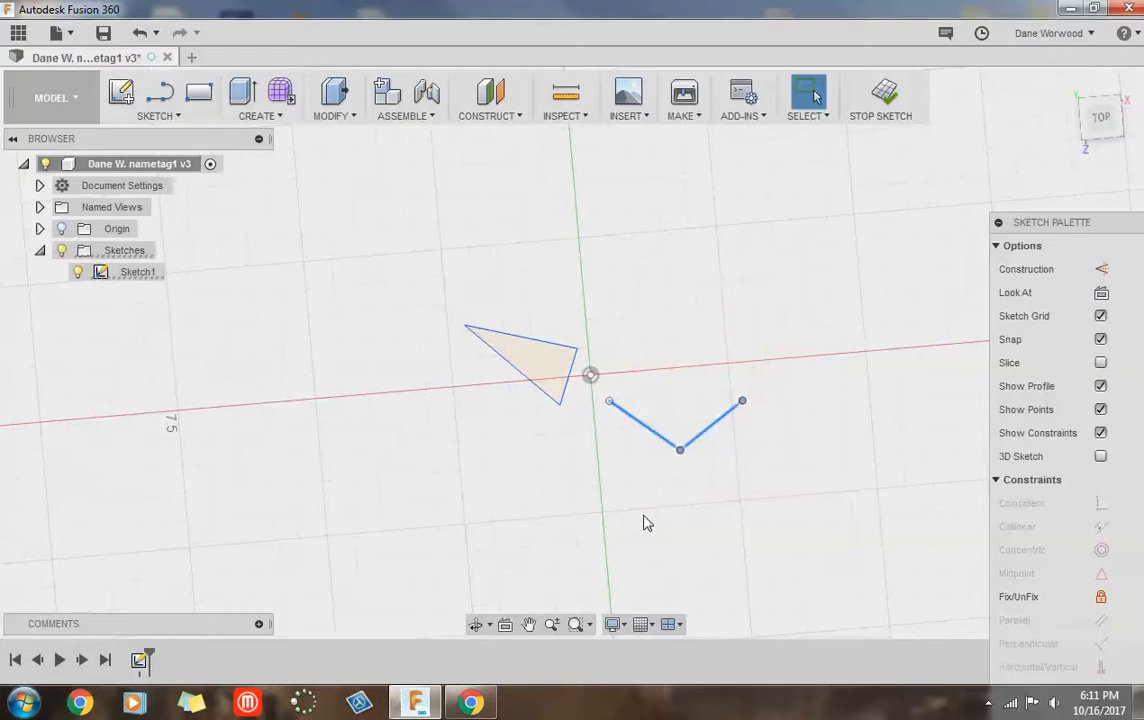
{"action": "key", "text": "Delete"}
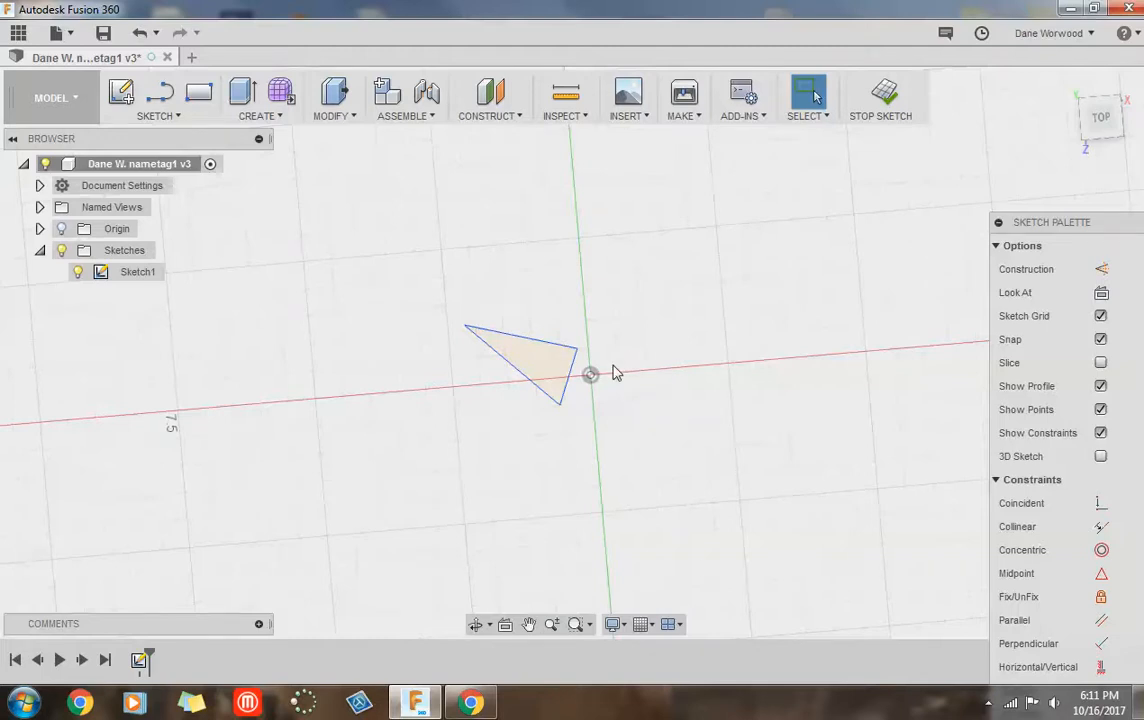
{"action": "scroll", "coordinate": [614, 373], "scroll_direction": "up", "scroll_amount": 4}
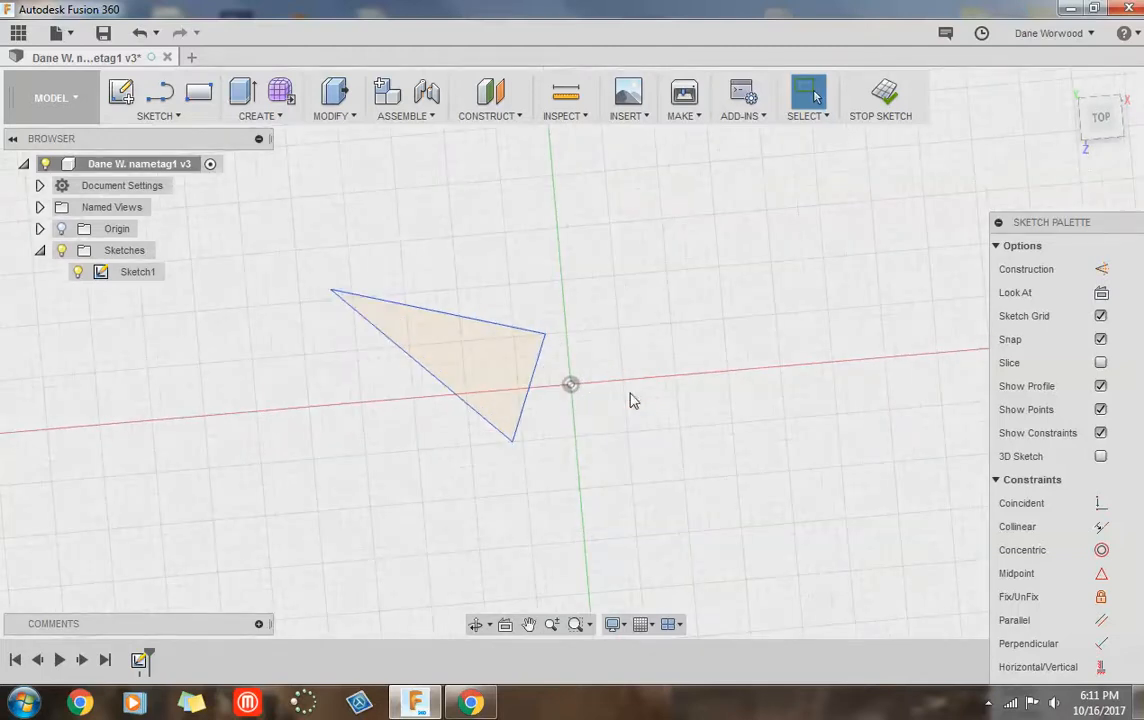
{"action": "scroll", "coordinate": [650, 427], "scroll_direction": "up", "scroll_amount": 1}
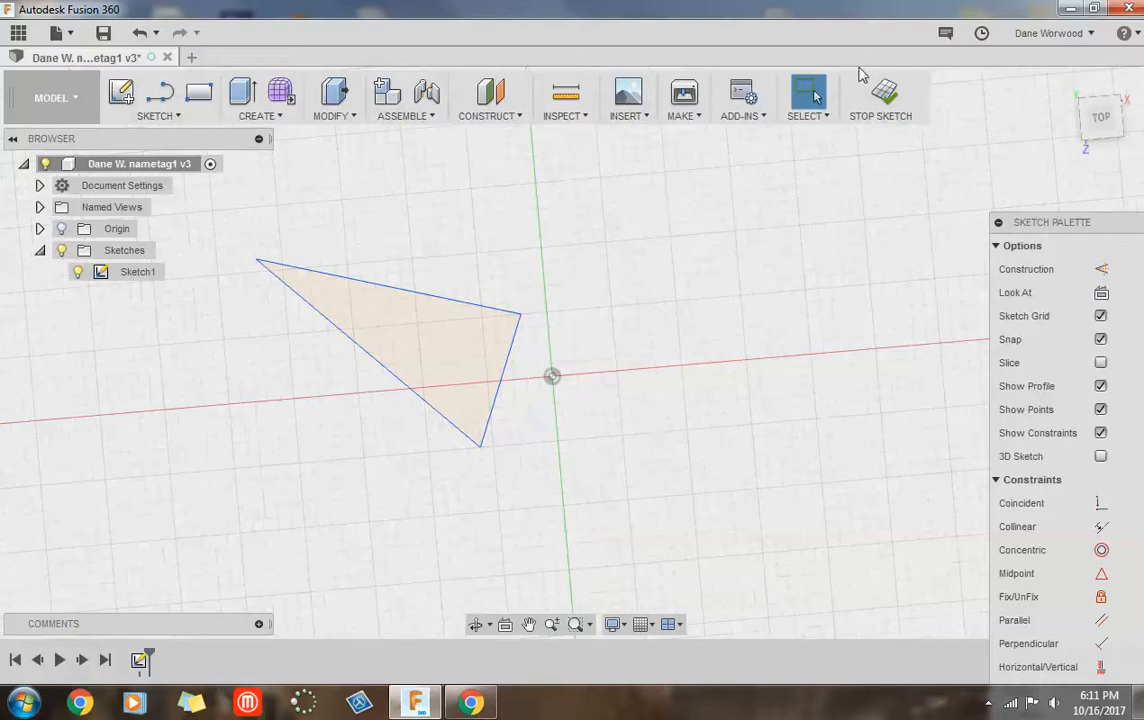
{"action": "left_click", "coordinate": [426, 118]}
{"action": "left_click", "coordinate": [628, 116]}
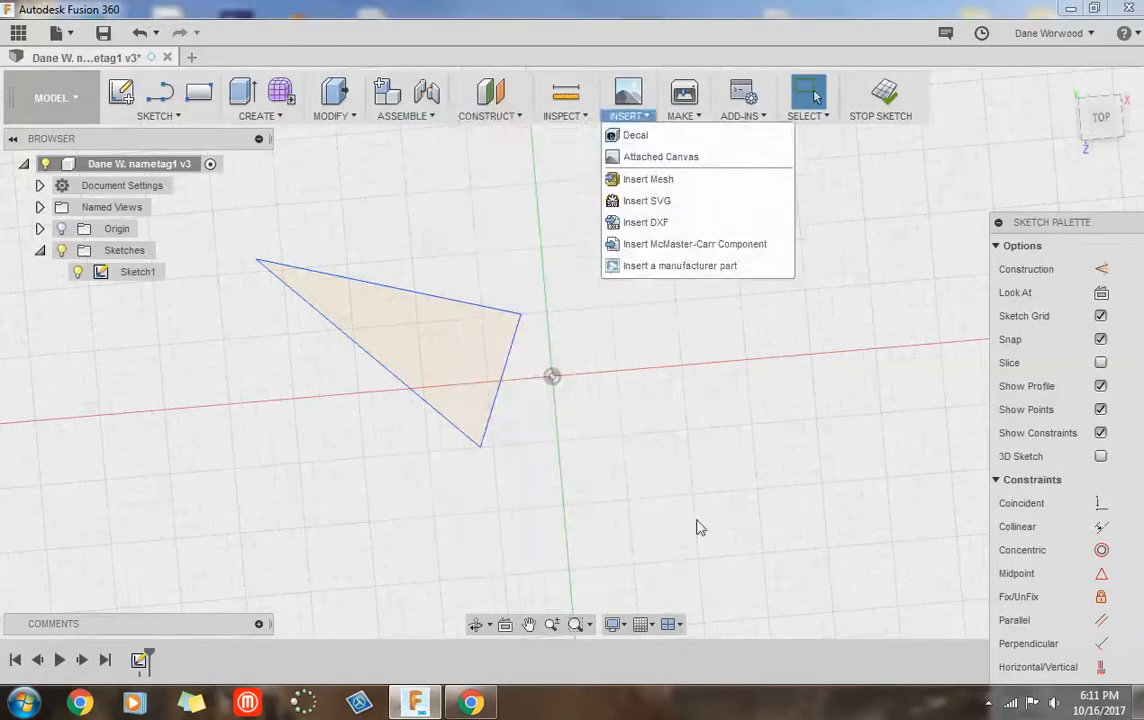
{"action": "left_click", "coordinate": [729, 438]}
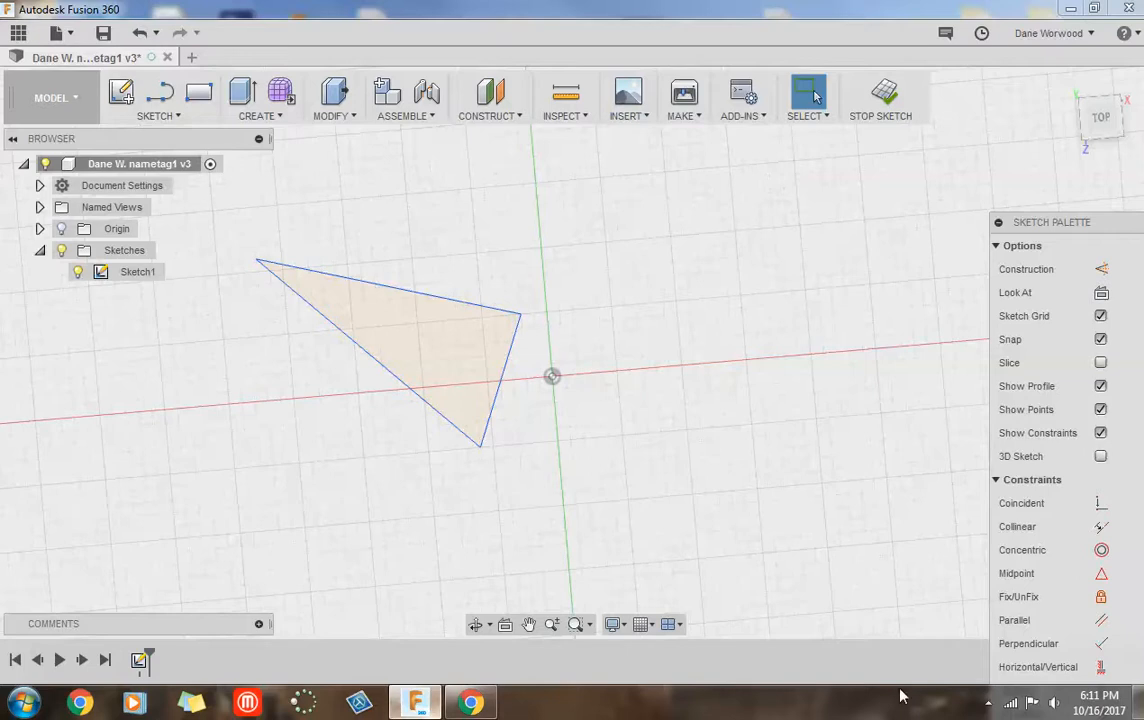